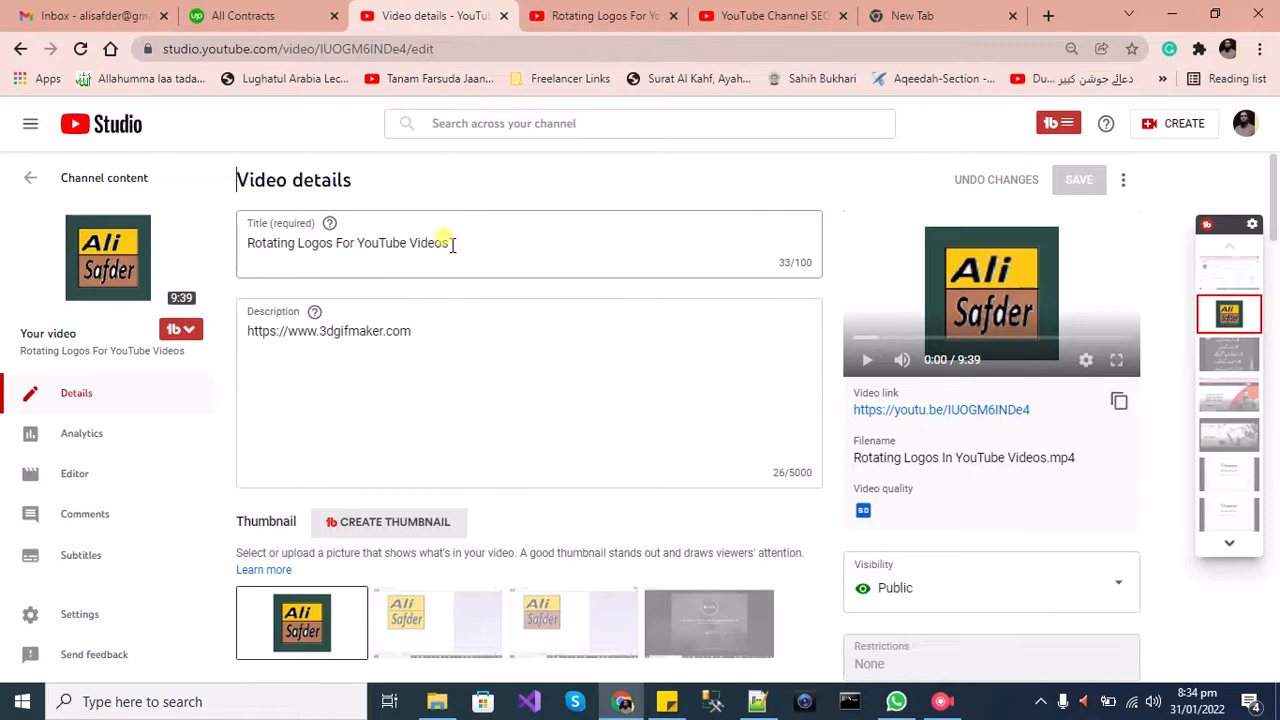
Step: Review the video's current title, description and tags
drag(450, 243, 258, 250)
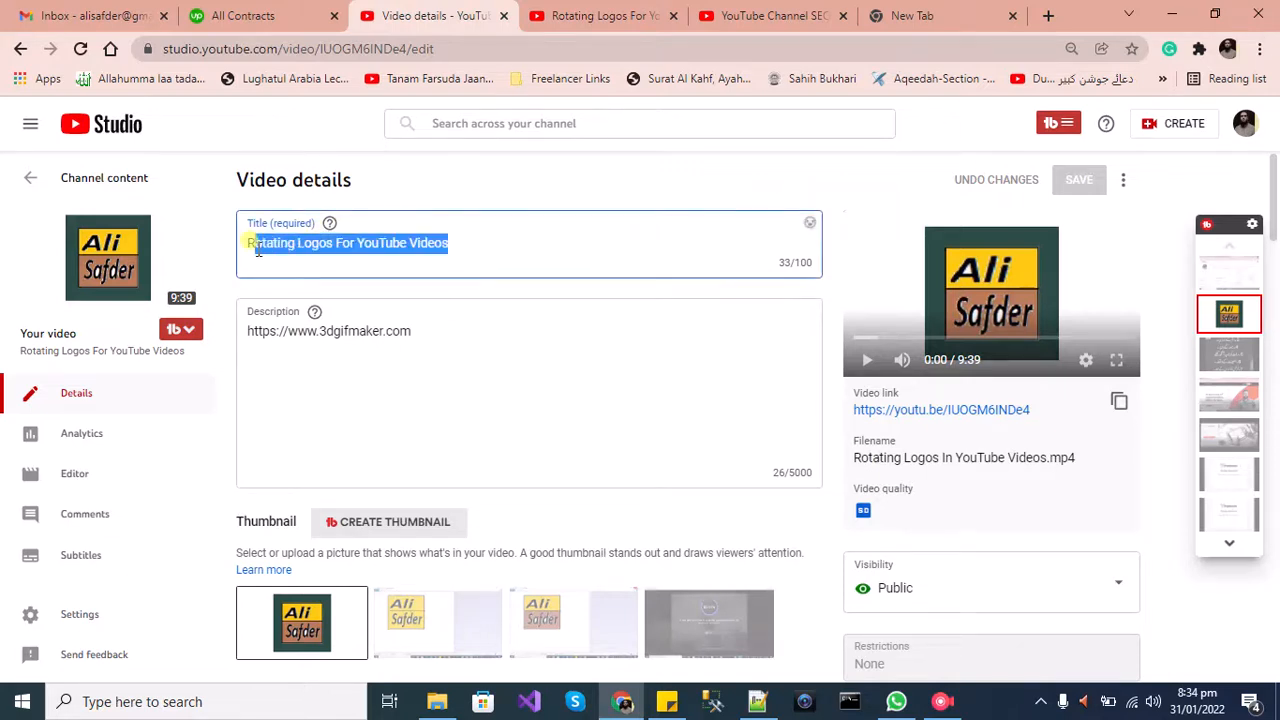
click(470, 245)
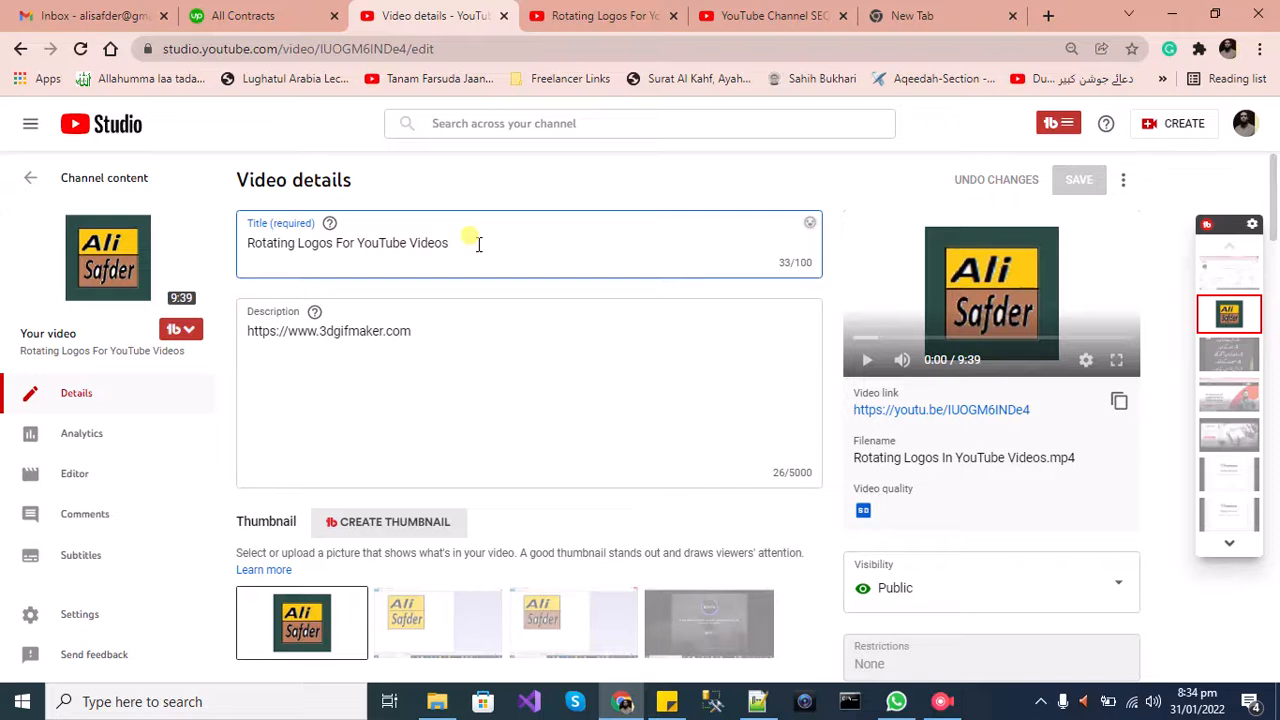
click(461, 402)
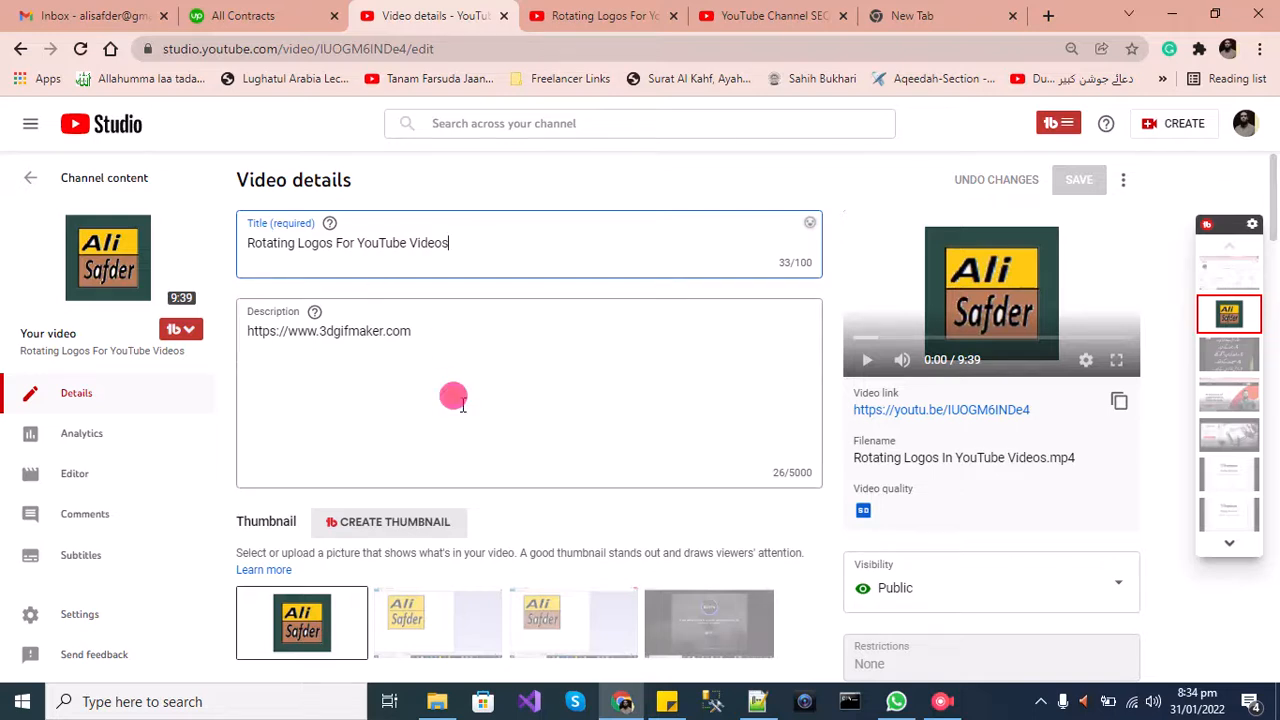
scroll(555, 358, down, 7)
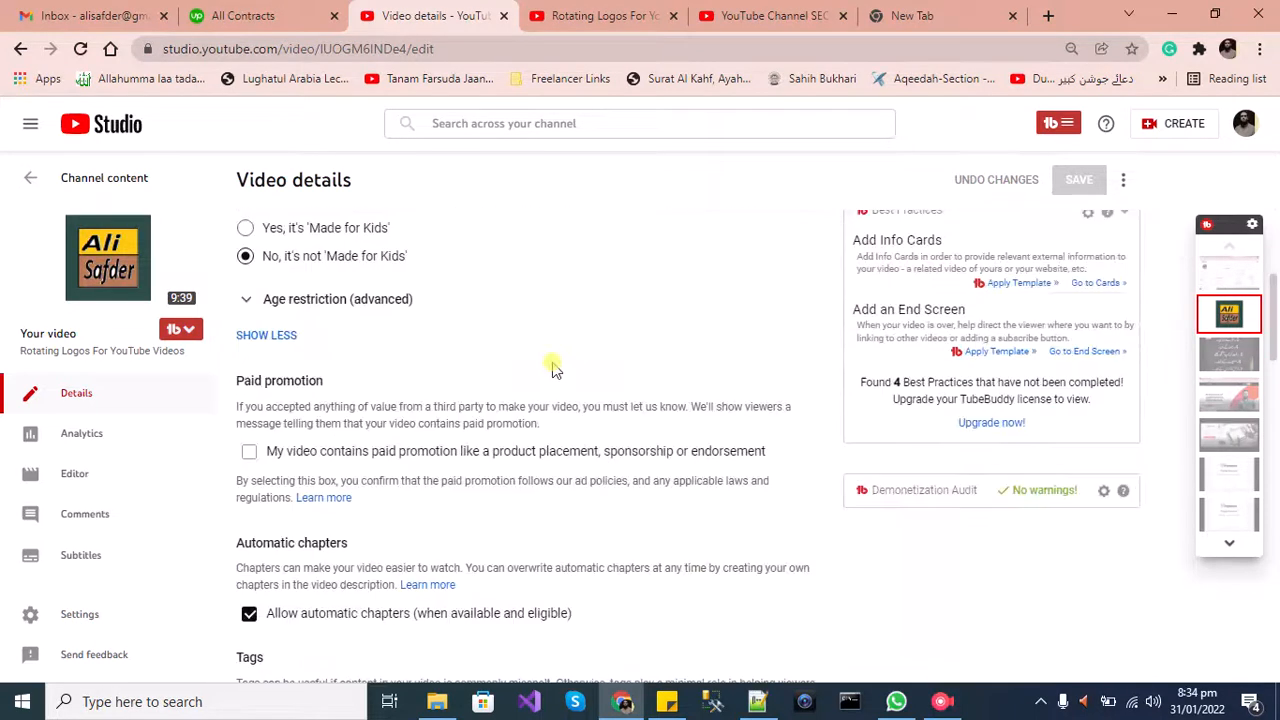
scroll(340, 455, down, 3)
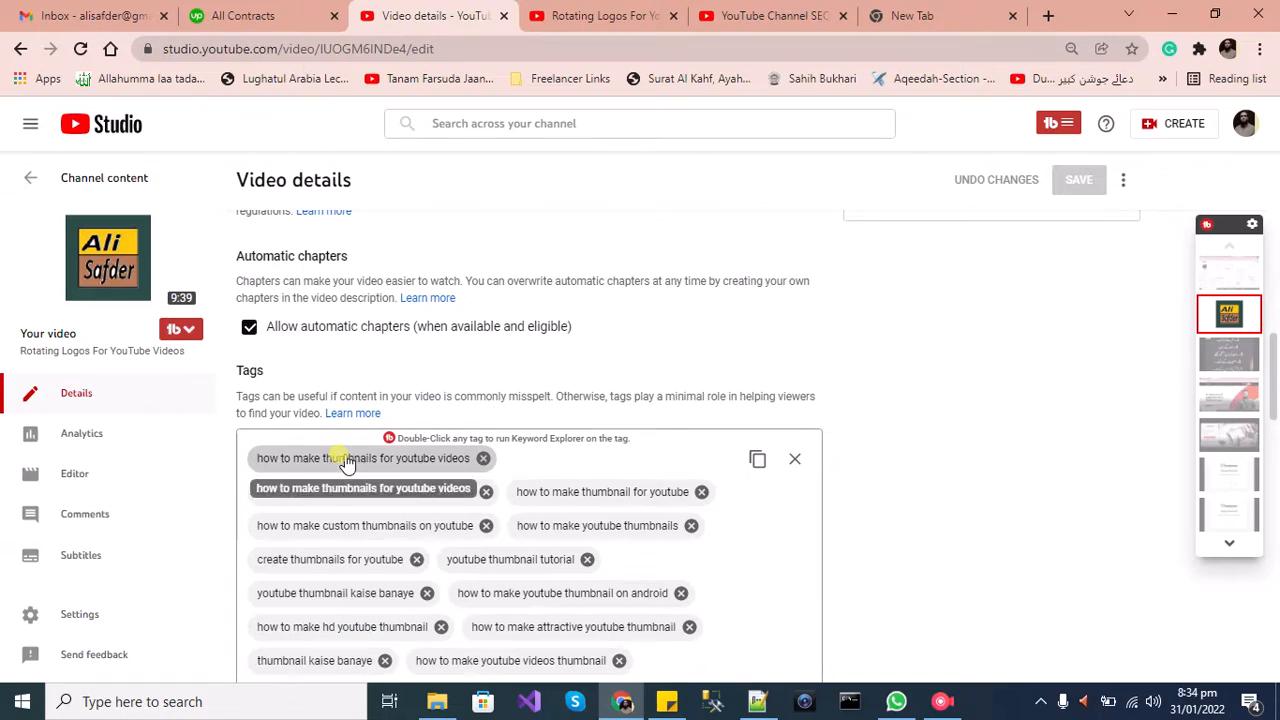
scroll(505, 410, up, 10)
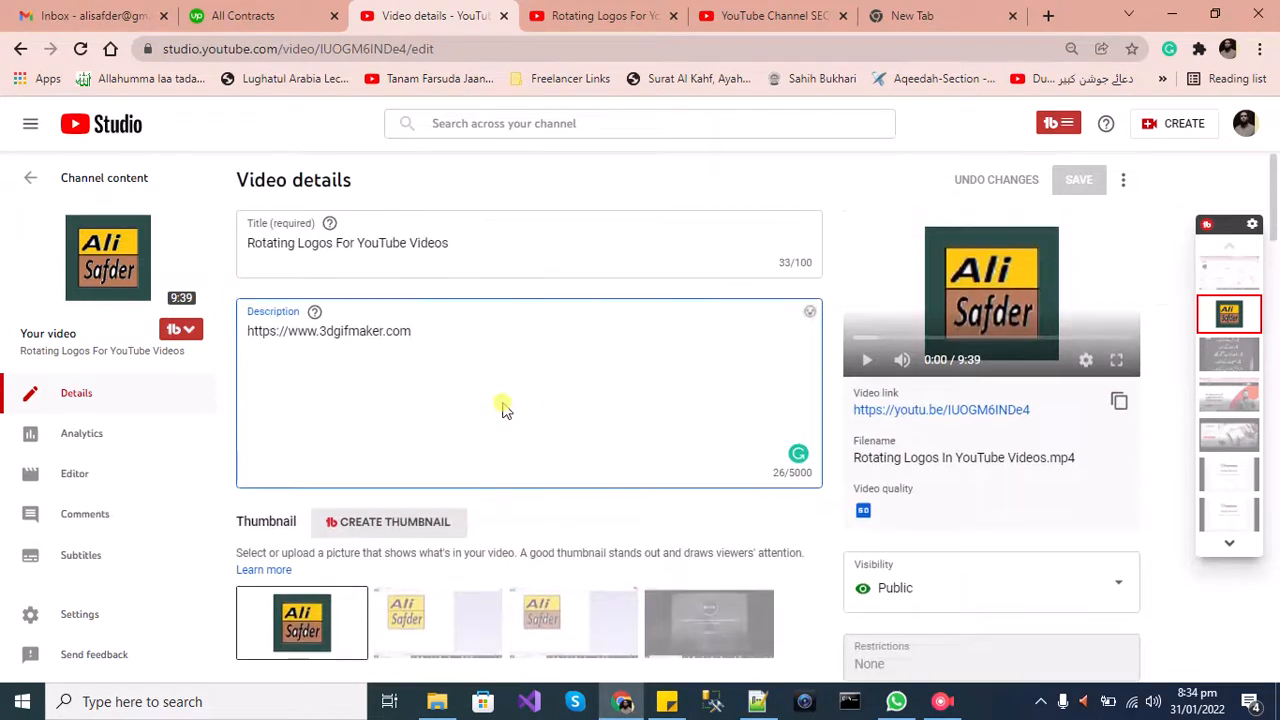
Step: Extend the video title with "| Rotating Logos | Adding Channel Logo in the Video"
click(463, 241)
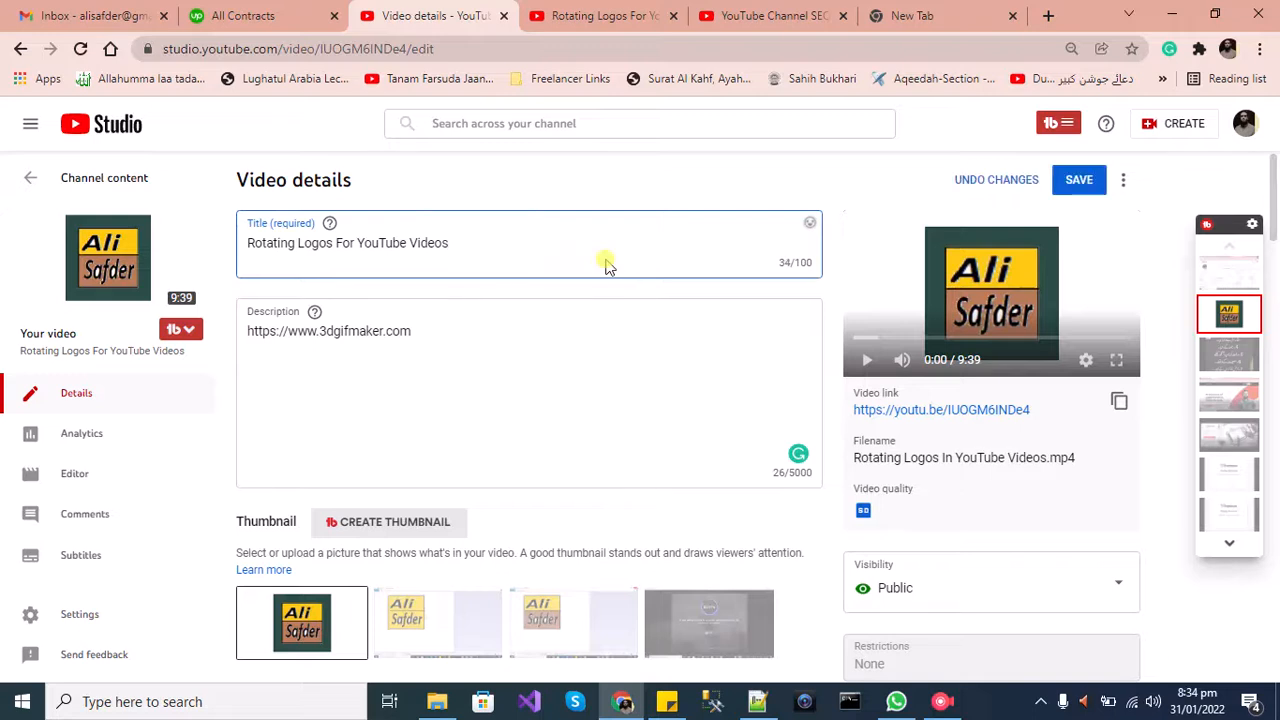
text(| Rotating LOgos)
key(BackSpace)
key(BackSpace)
key(BackSpace)
key(BackSpace)
text(ogs os |)
text(Adding Lo)
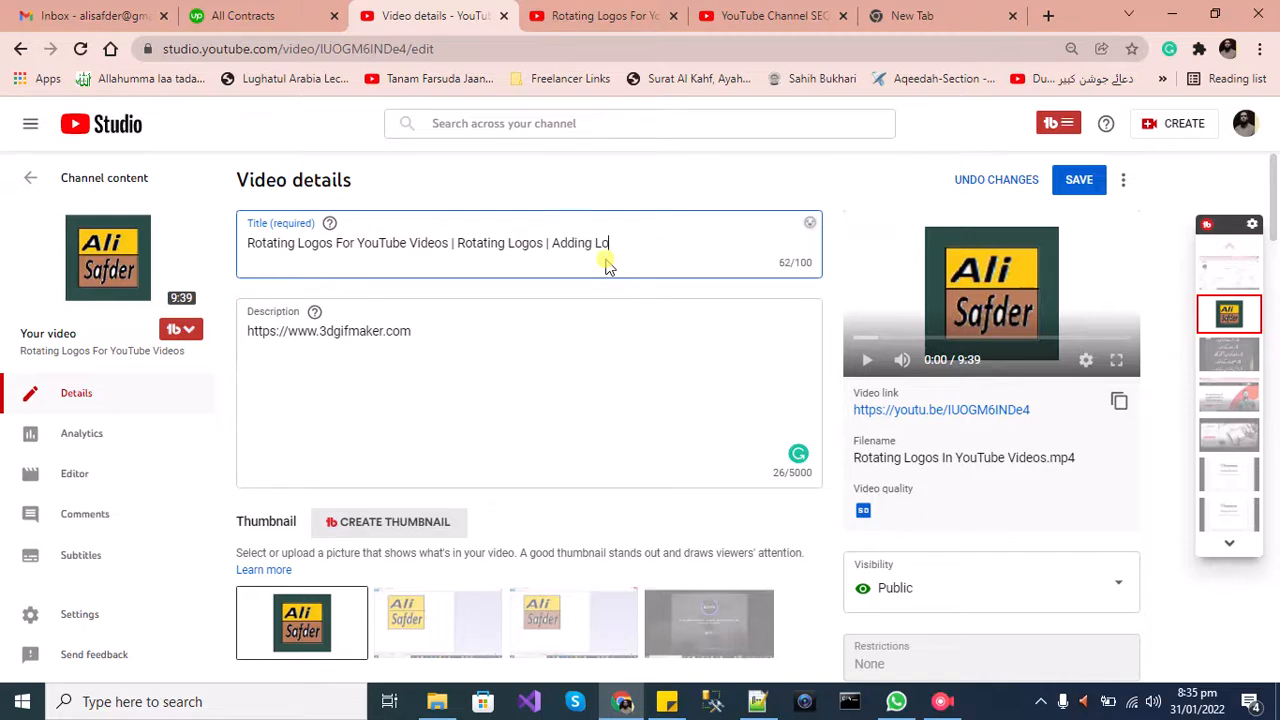
key(BackSpace)
key(BackSpace)
text(Channel Logo In the Video)
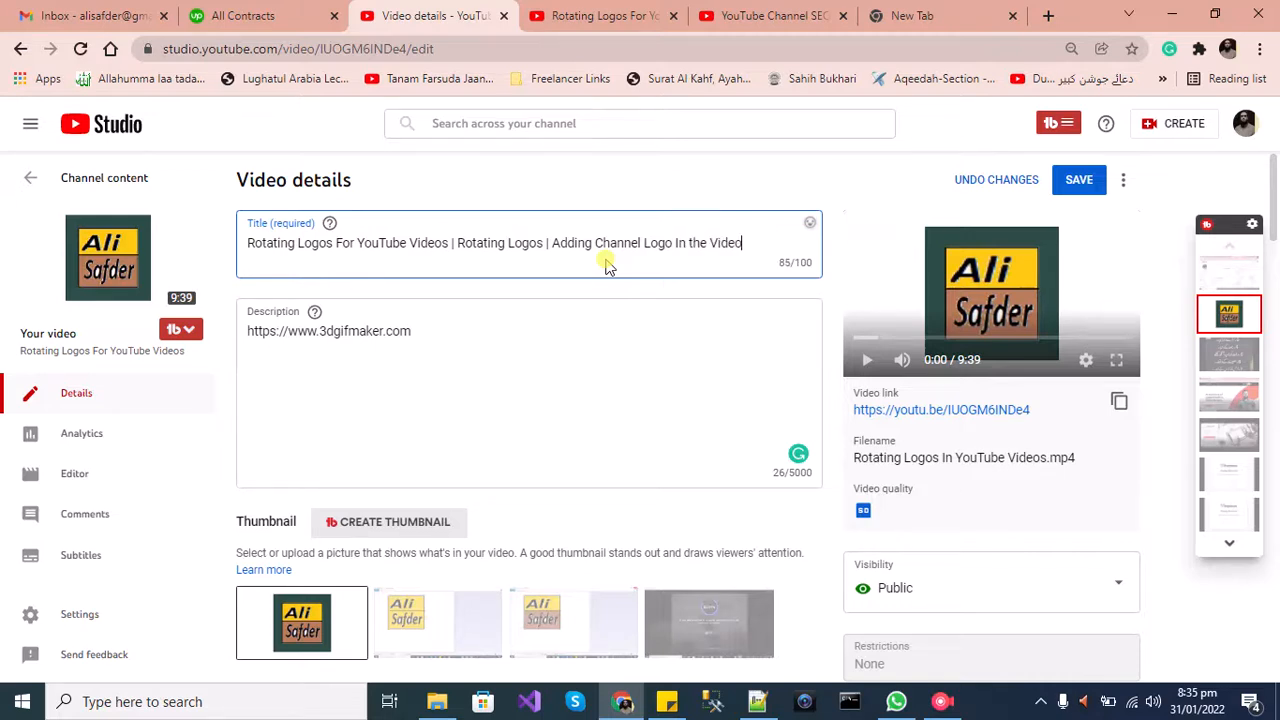
key(BackSpace)
text(i)
Step: Copy "Rotating Logos For YouTube Videos" from the title into the description below the link, leaving blank lines between them
drag(448, 243, 246, 244)
key(ctrl+c)
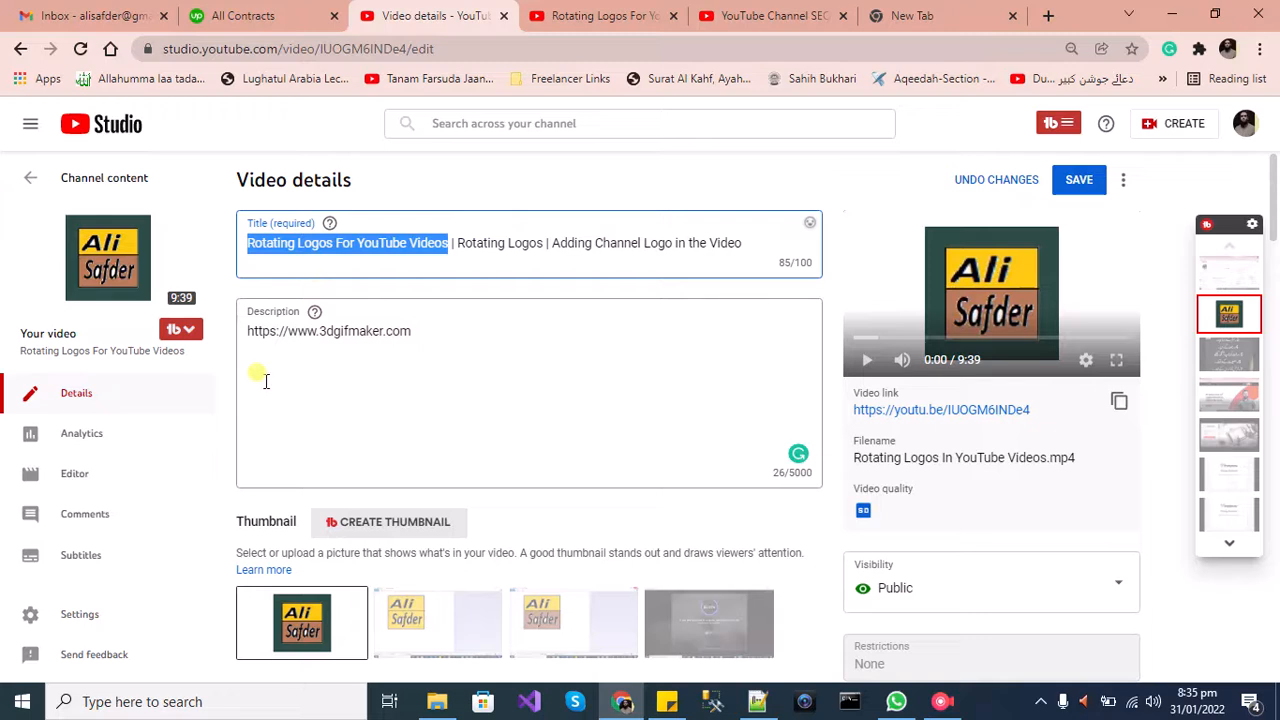
click(416, 332)
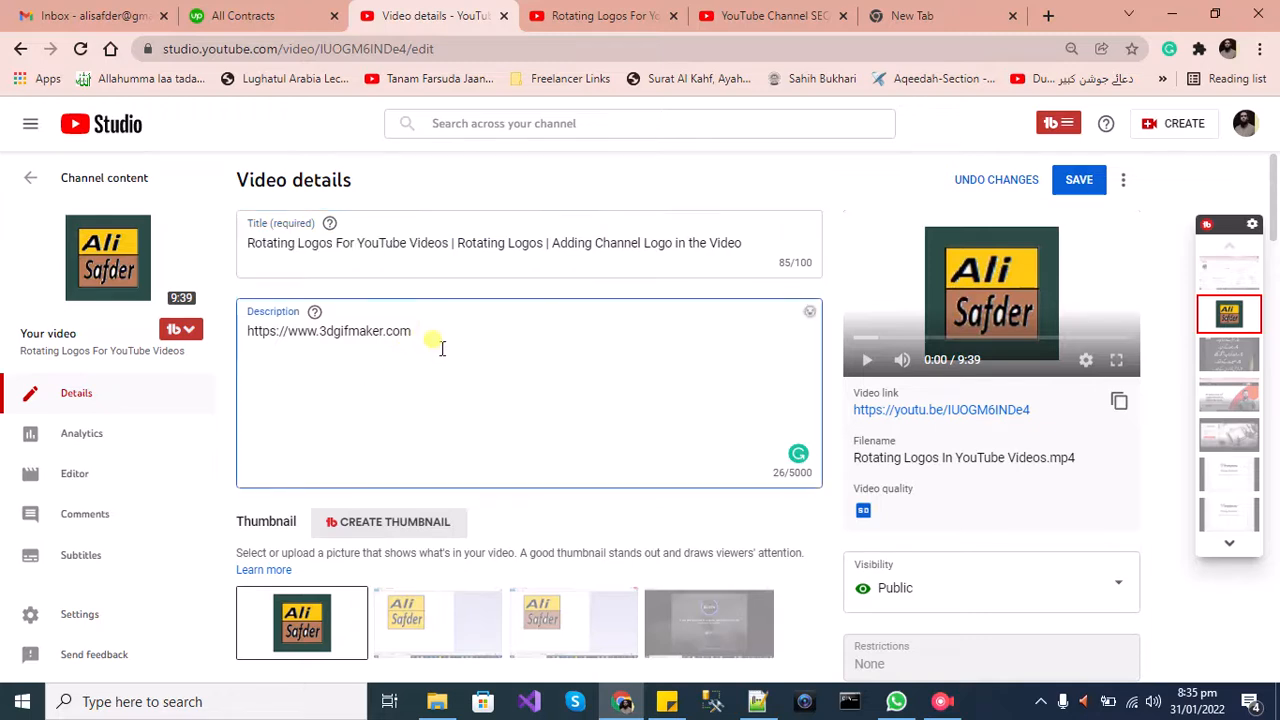
key(Return)
key(Return)
key(ctrl+v)
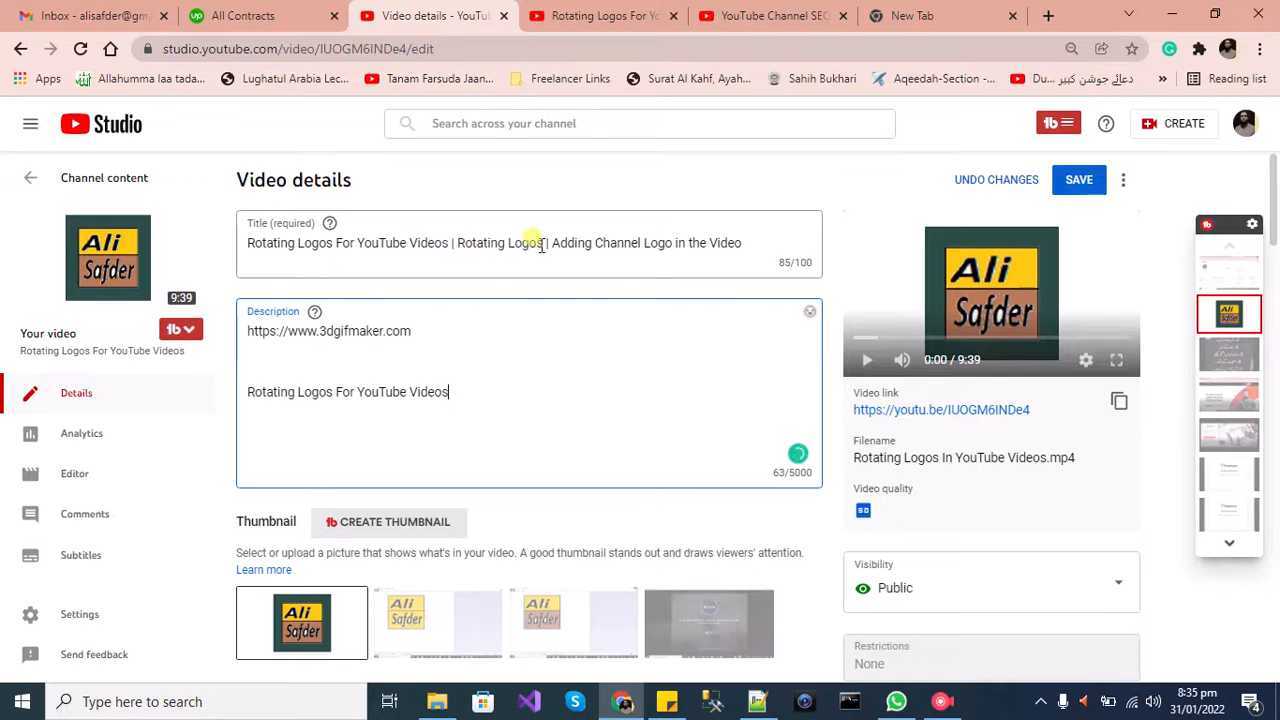
Step: Copy "Rotating Logos" from the title onto its own line under the description's first phrase, without a leading space
drag(455, 244, 542, 247)
key(ctrl+c)
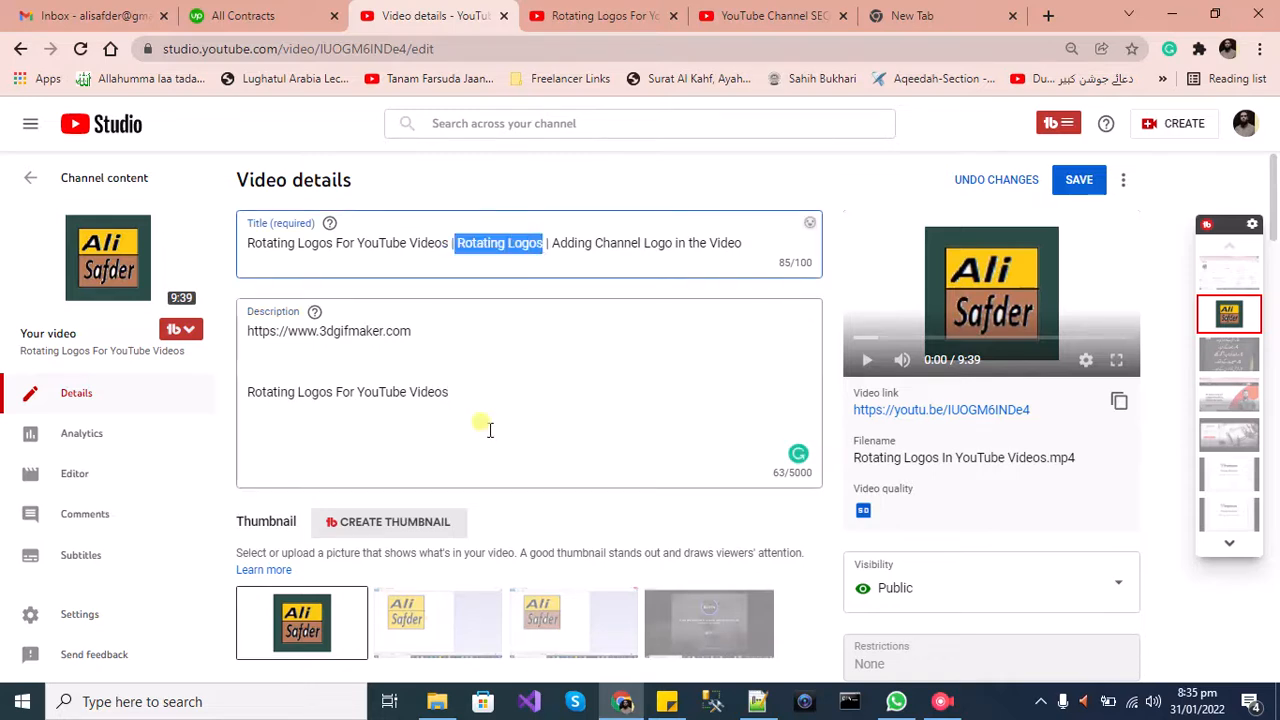
click(463, 396)
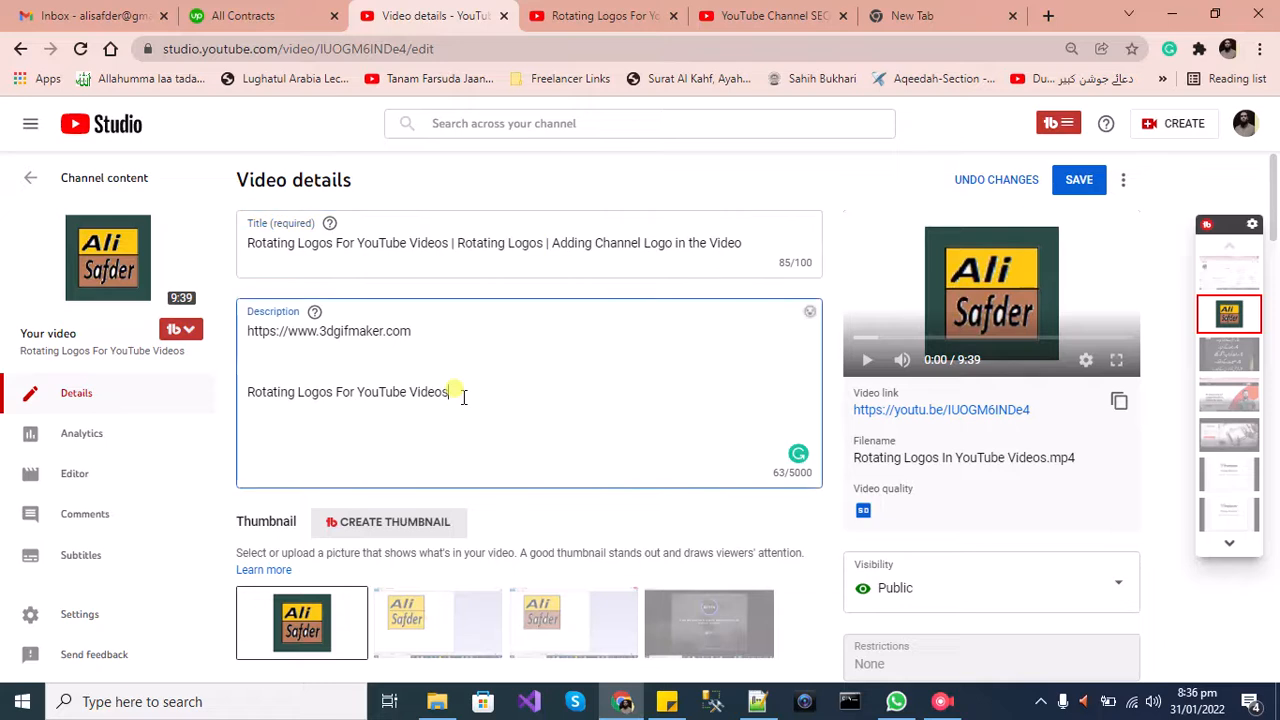
key(Return)
key(ctrl+v)
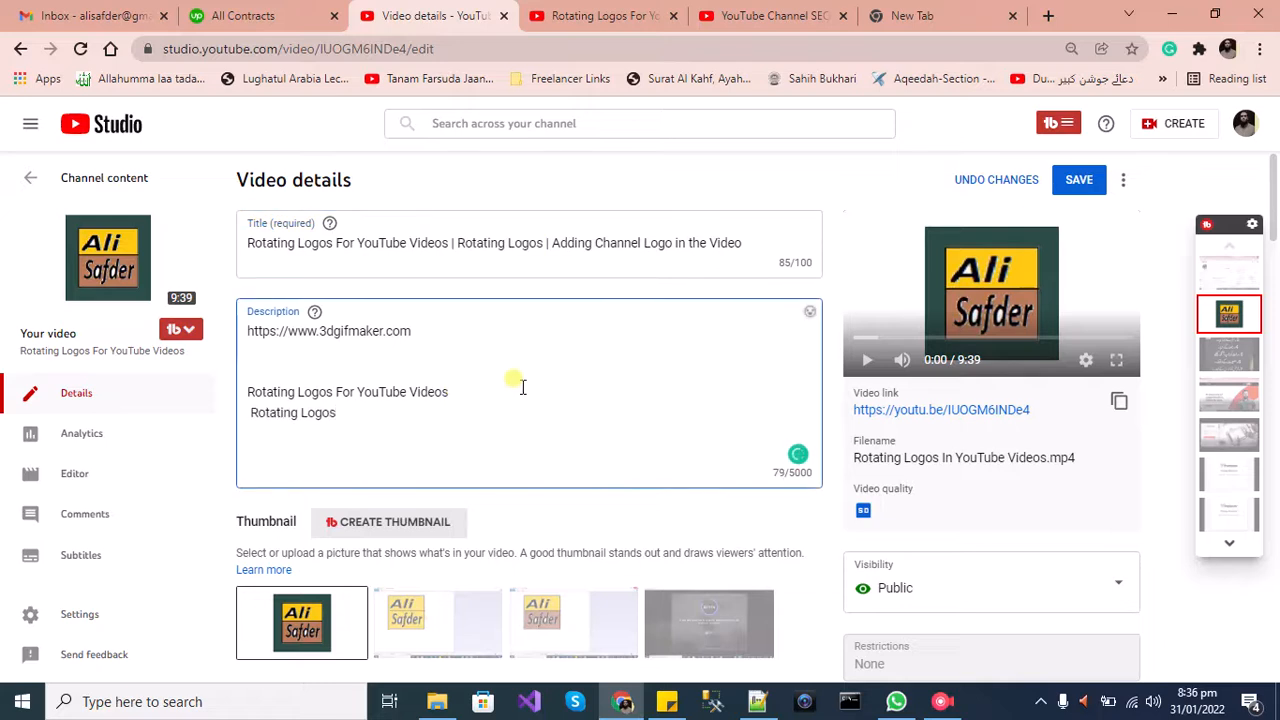
key(BackSpace)
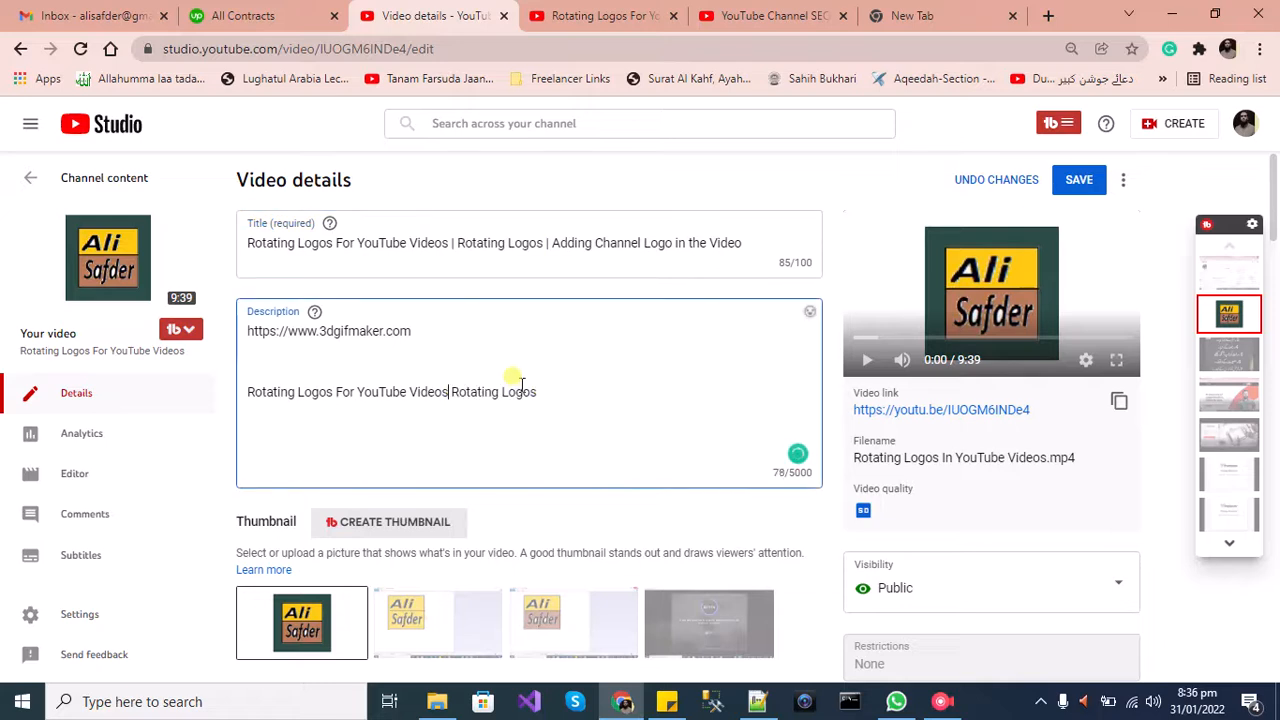
key(Return)
key(BackSpace)
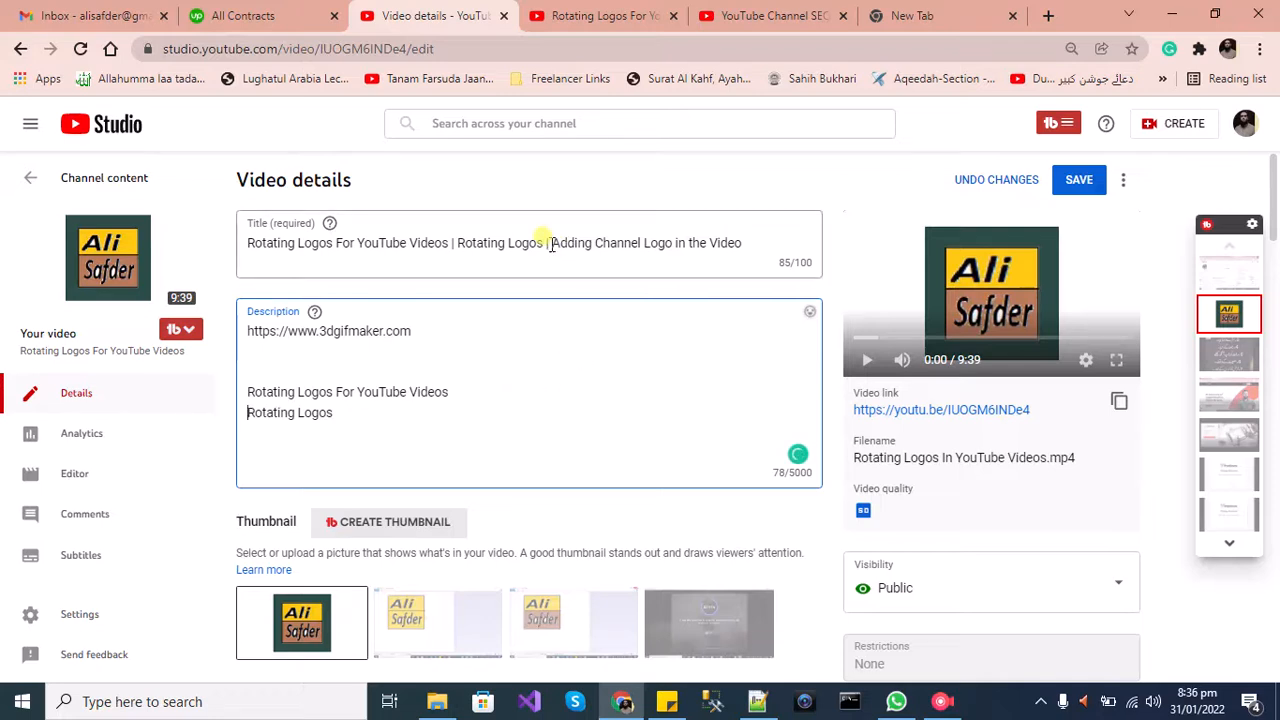
Step: Copy "Adding Channel Logo in the Video" from the title onto a new last line of the description and save the video details
drag(748, 243, 549, 243)
key(ctrl+c)
click(746, 243)
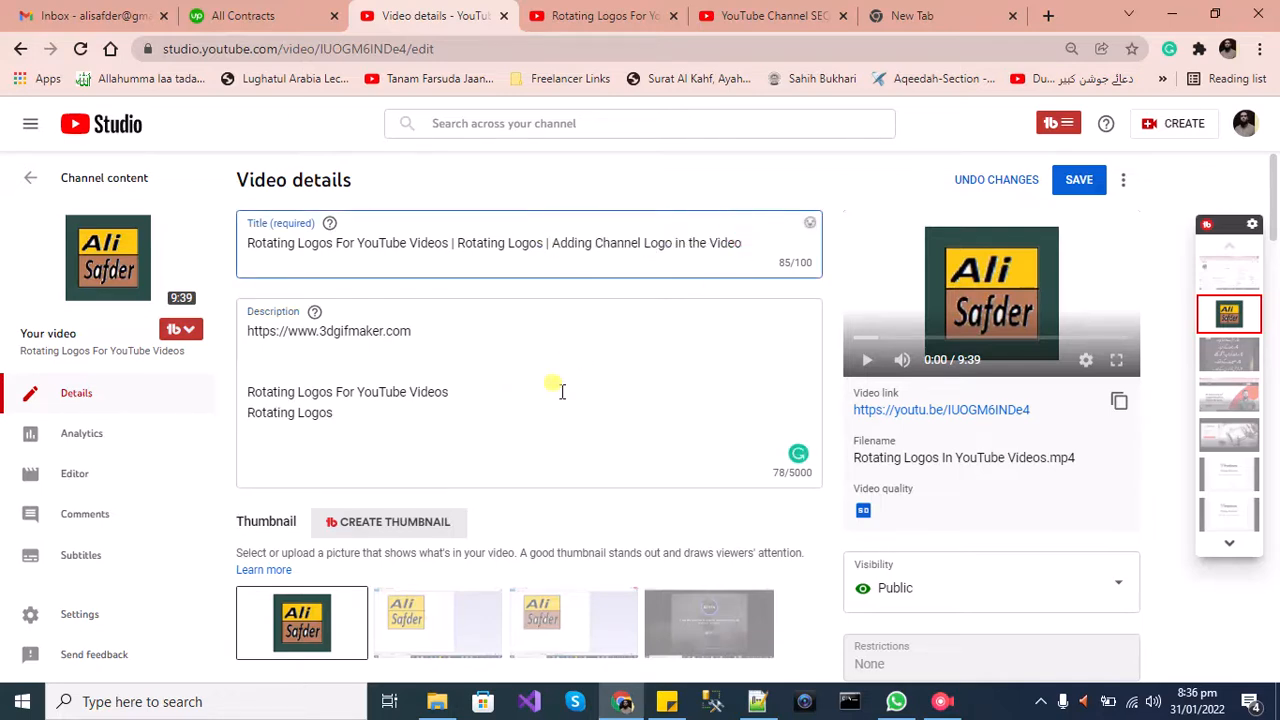
click(259, 433)
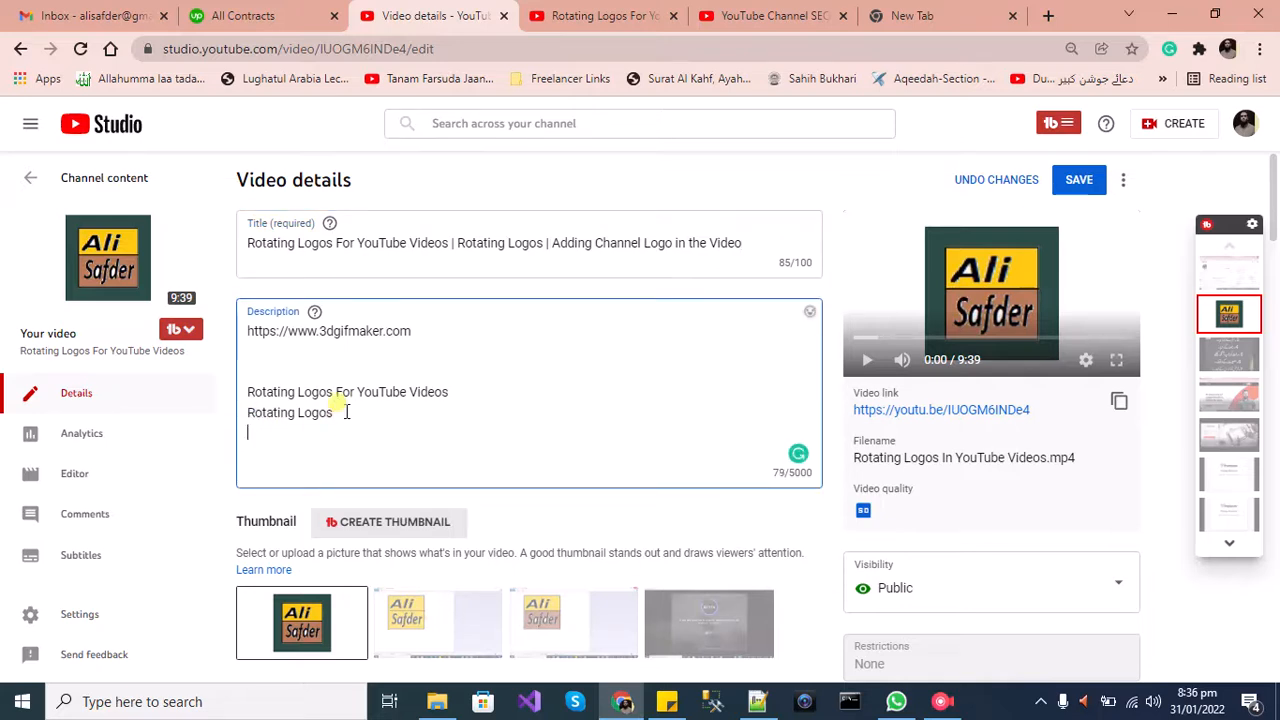
key(ctrl+v)
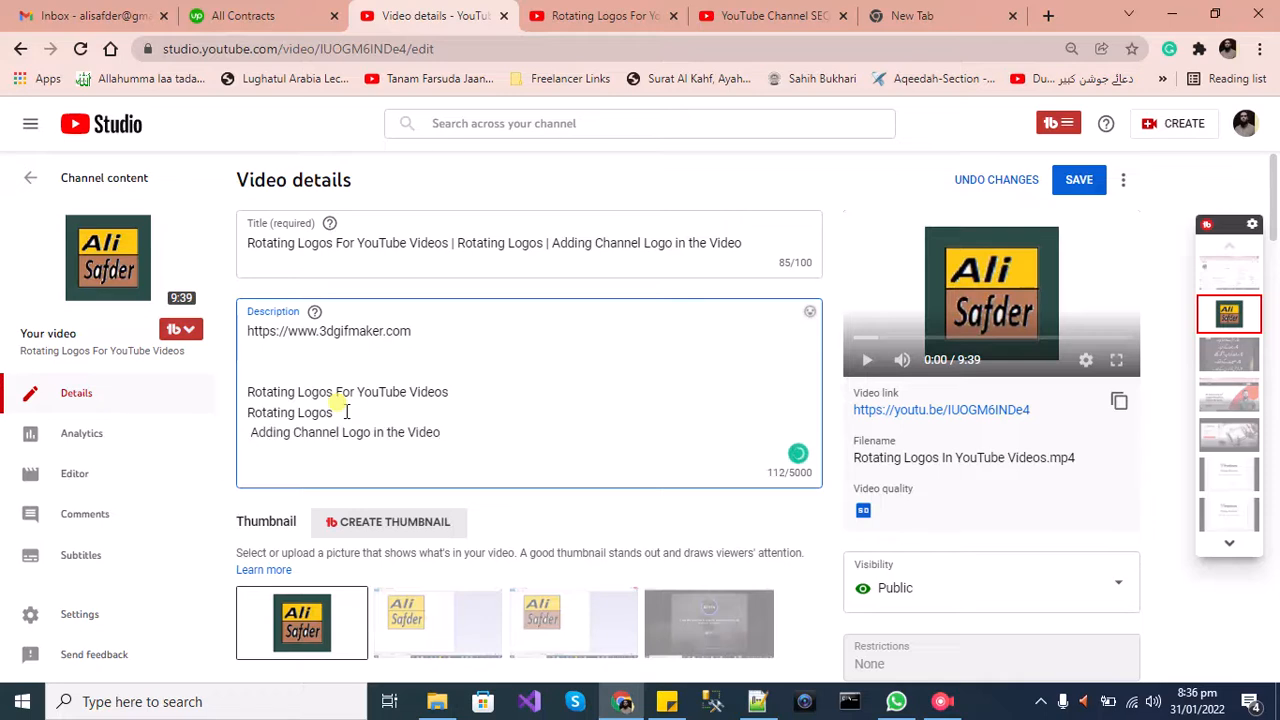
click(1079, 188)
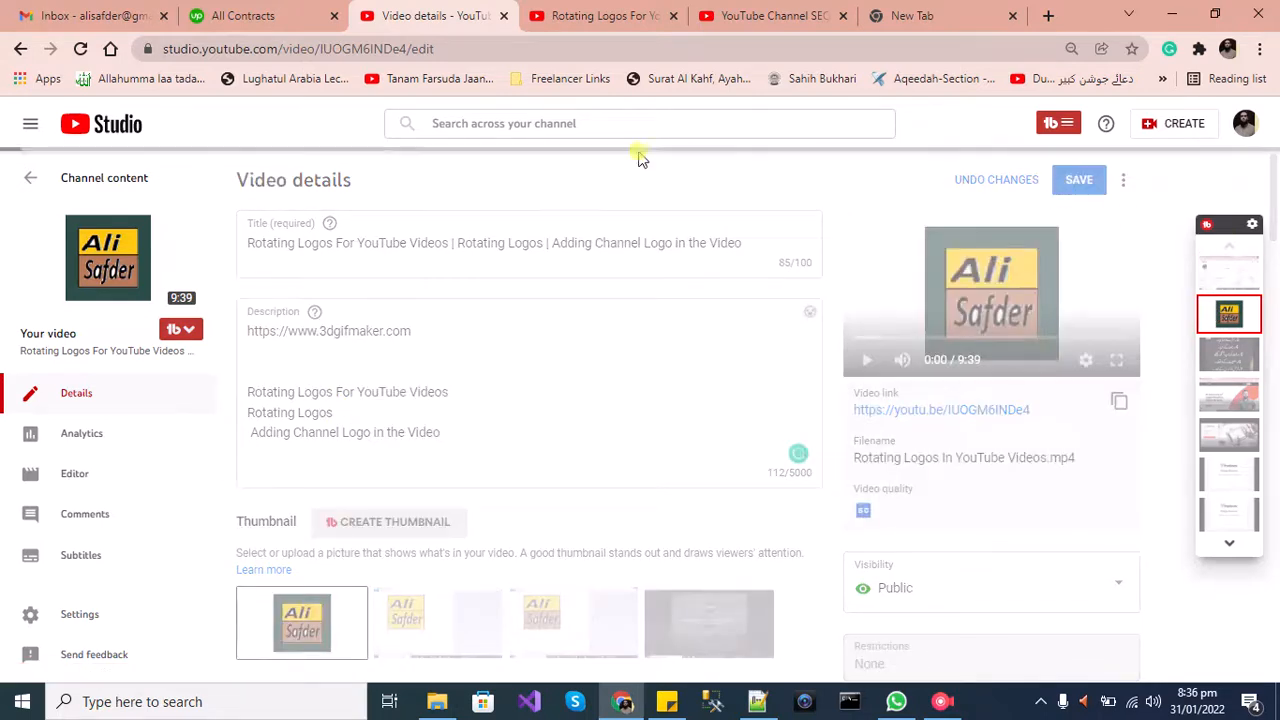
Step: Reload the video's watch page and examine its TubeBuddy SEO score
click(592, 12)
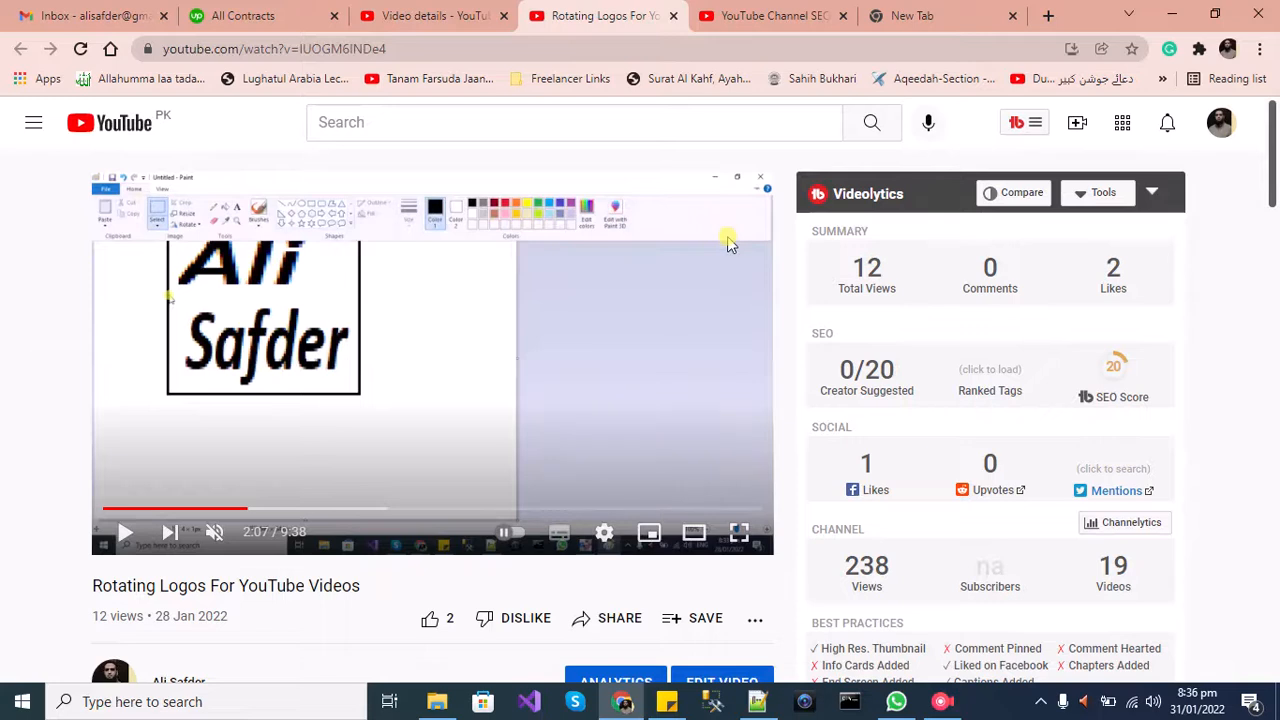
mouse_move(1112, 395)
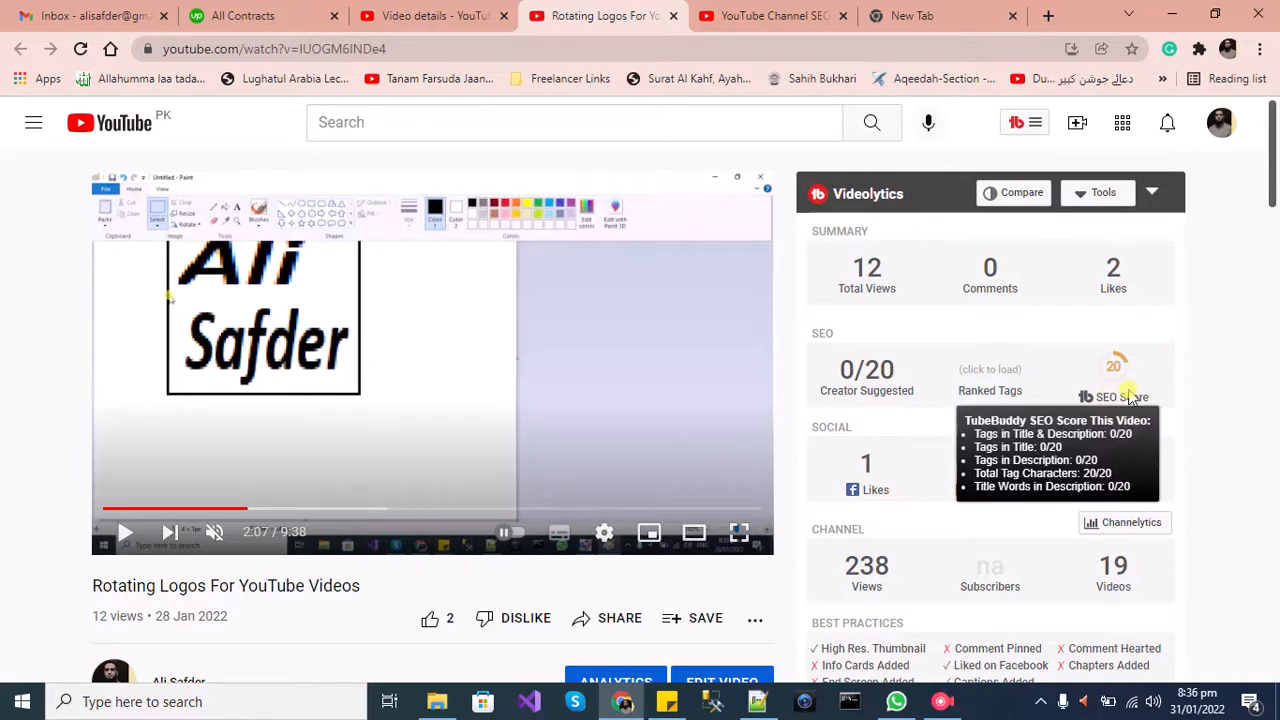
key(F5)
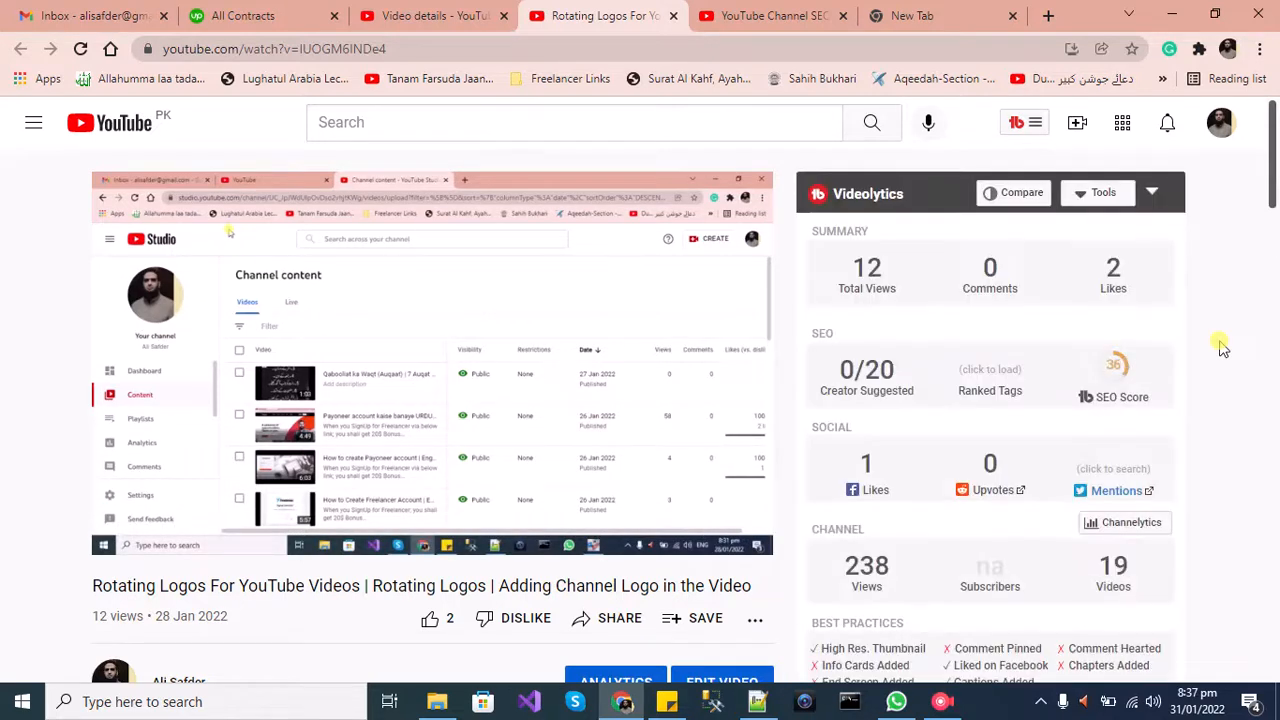
mouse_move(1103, 367)
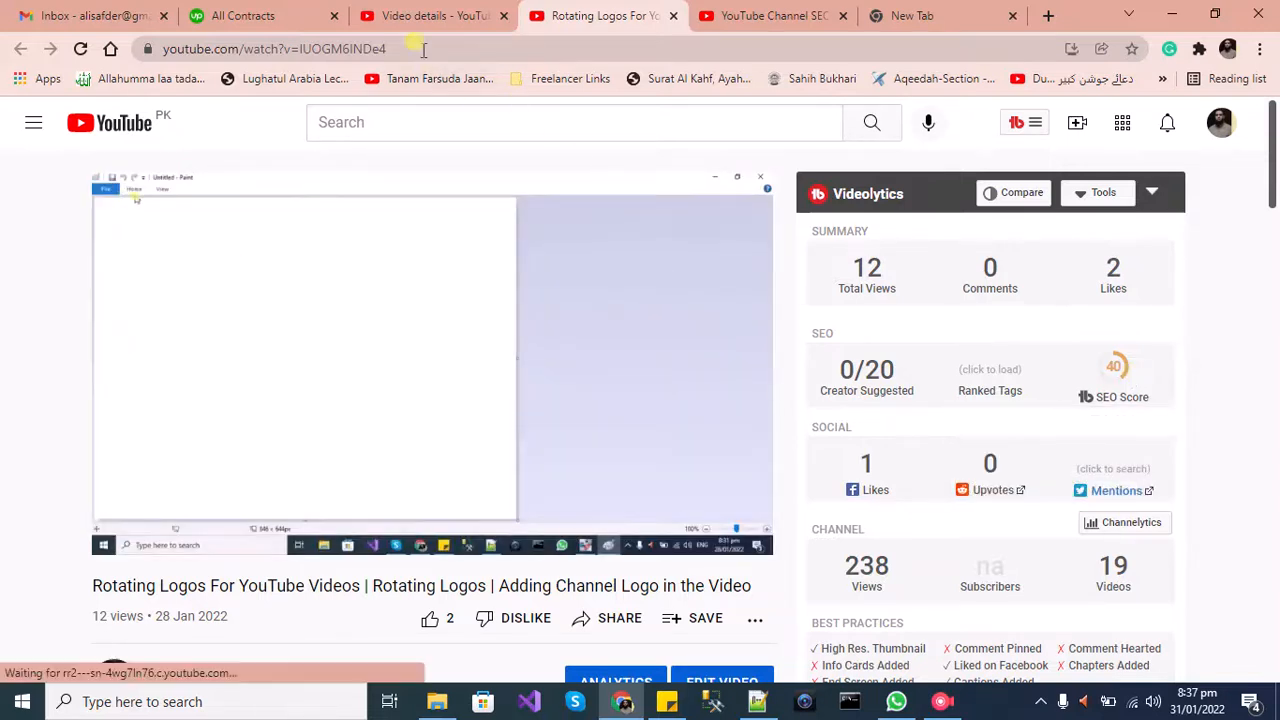
Step: Back in the video details, copy the title's first phrase and remove the first two tags and the last tag about making thumbnails
click(405, 17)
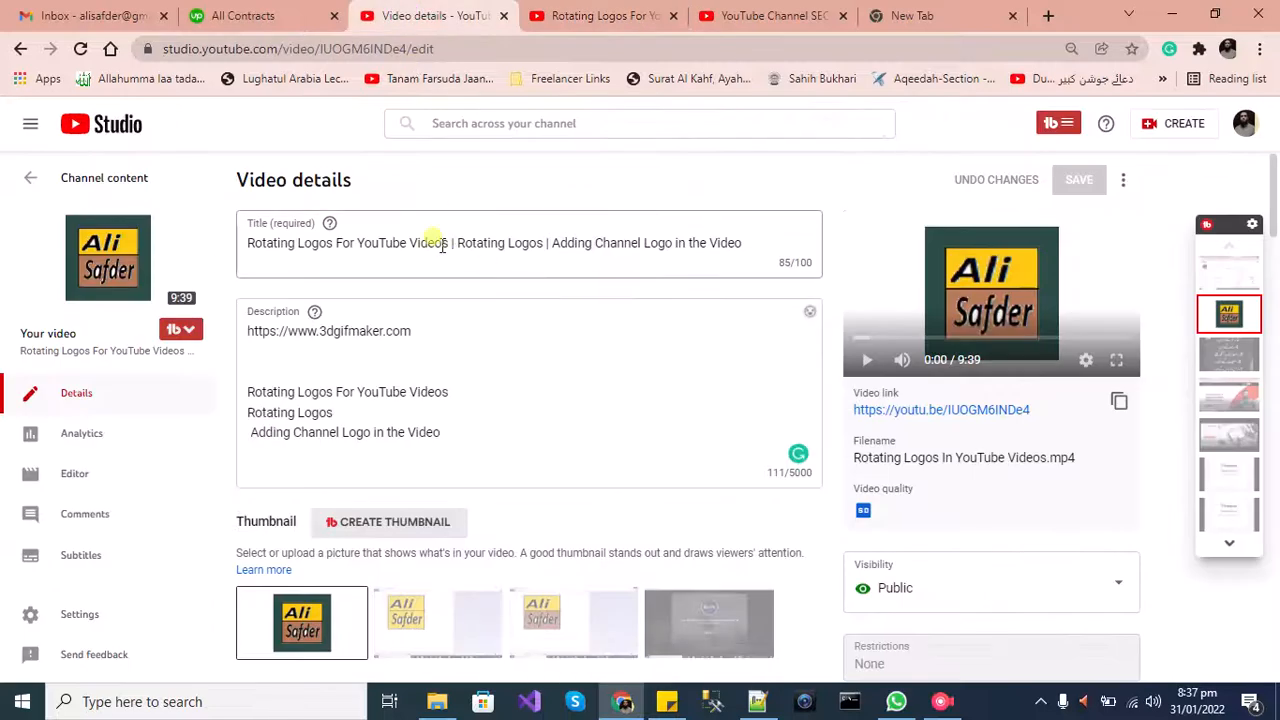
drag(451, 243, 243, 243)
key(ctrl+c)
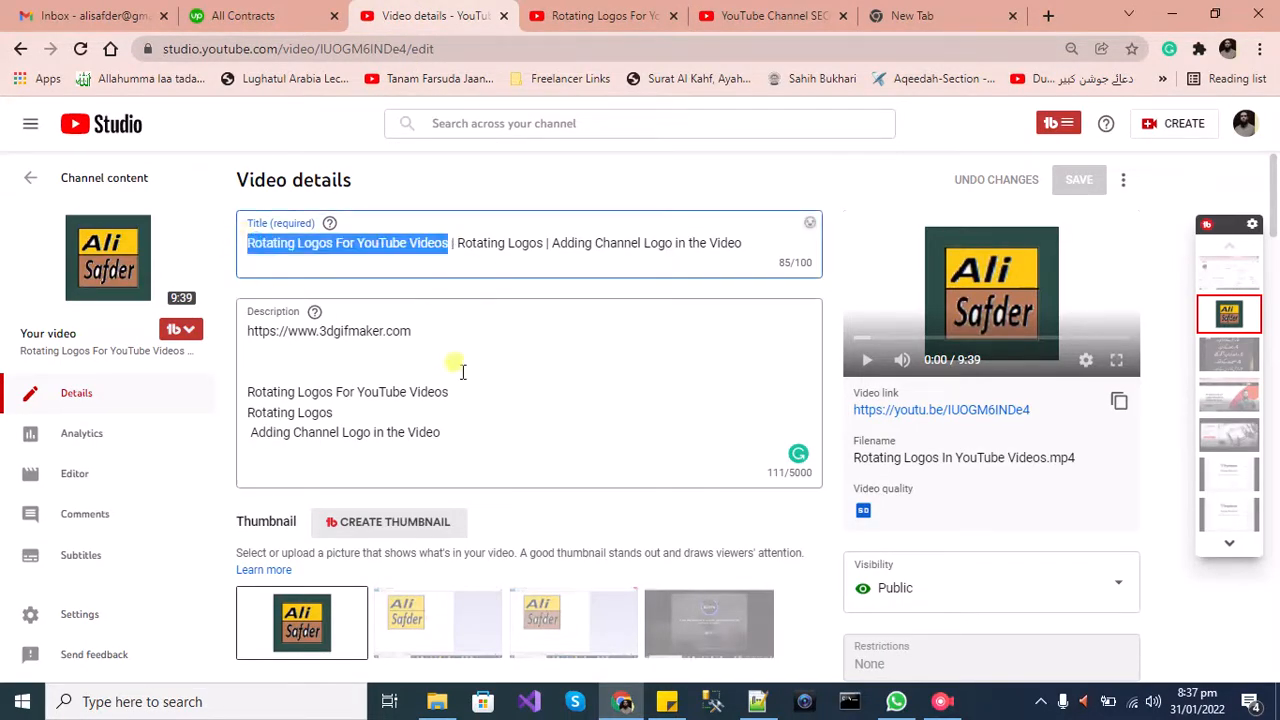
scroll(712, 333, down, 1)
scroll(712, 333, down, 15)
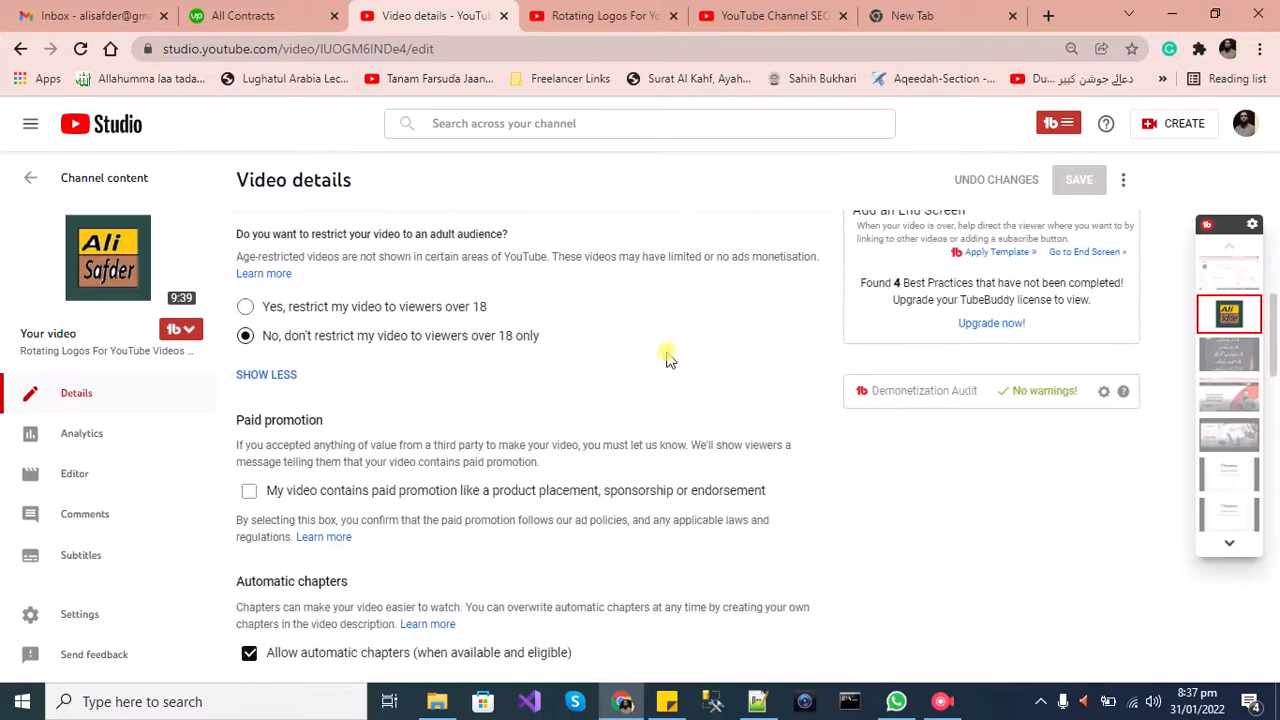
scroll(652, 373, up, 1)
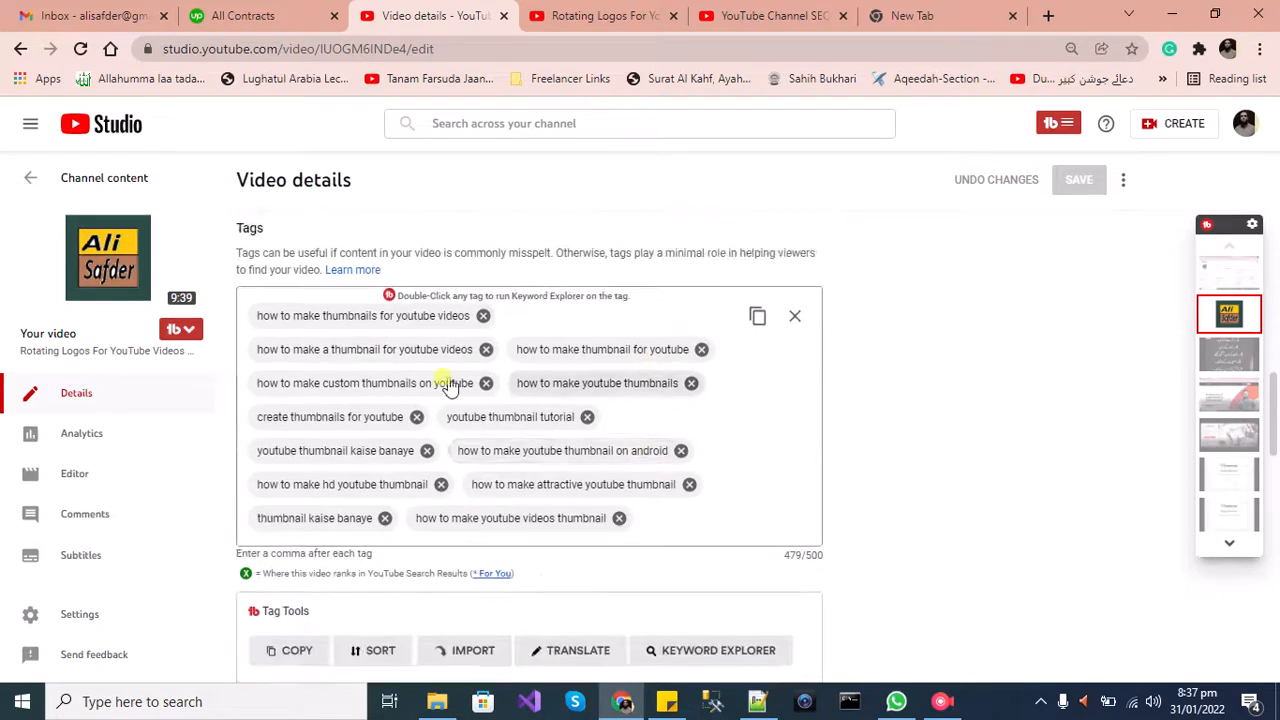
click(485, 320)
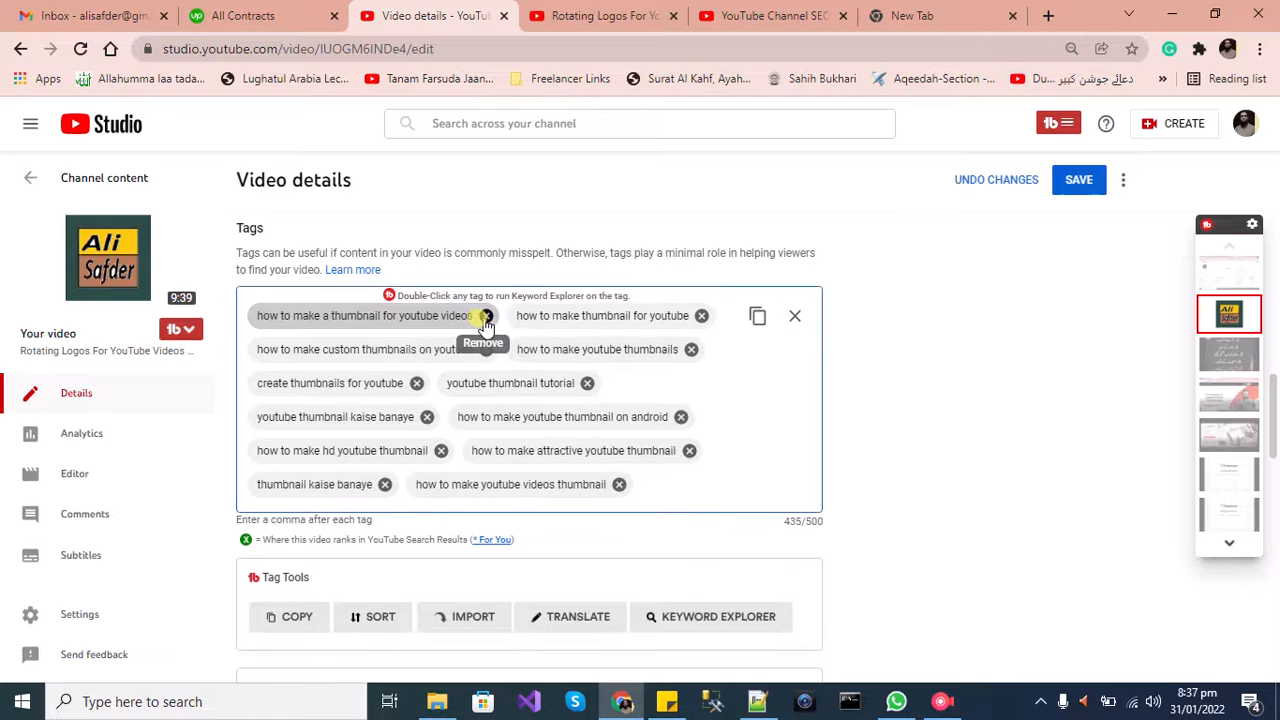
click(485, 320)
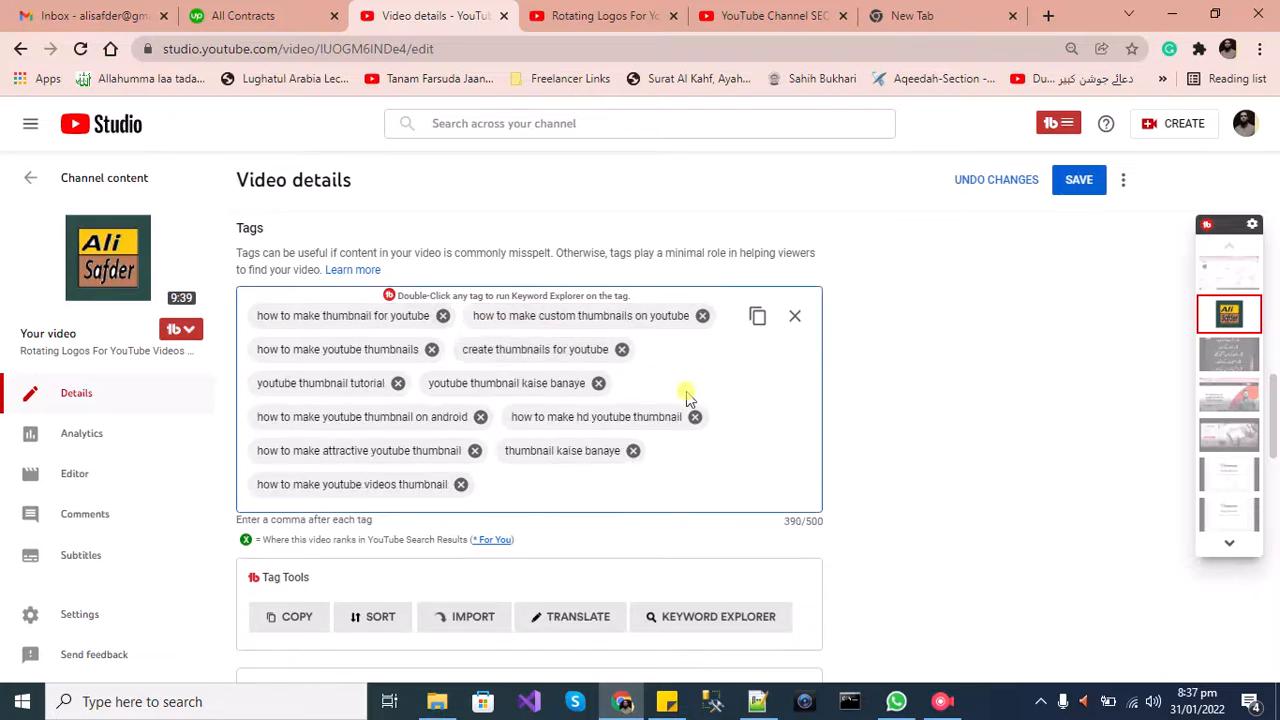
click(461, 485)
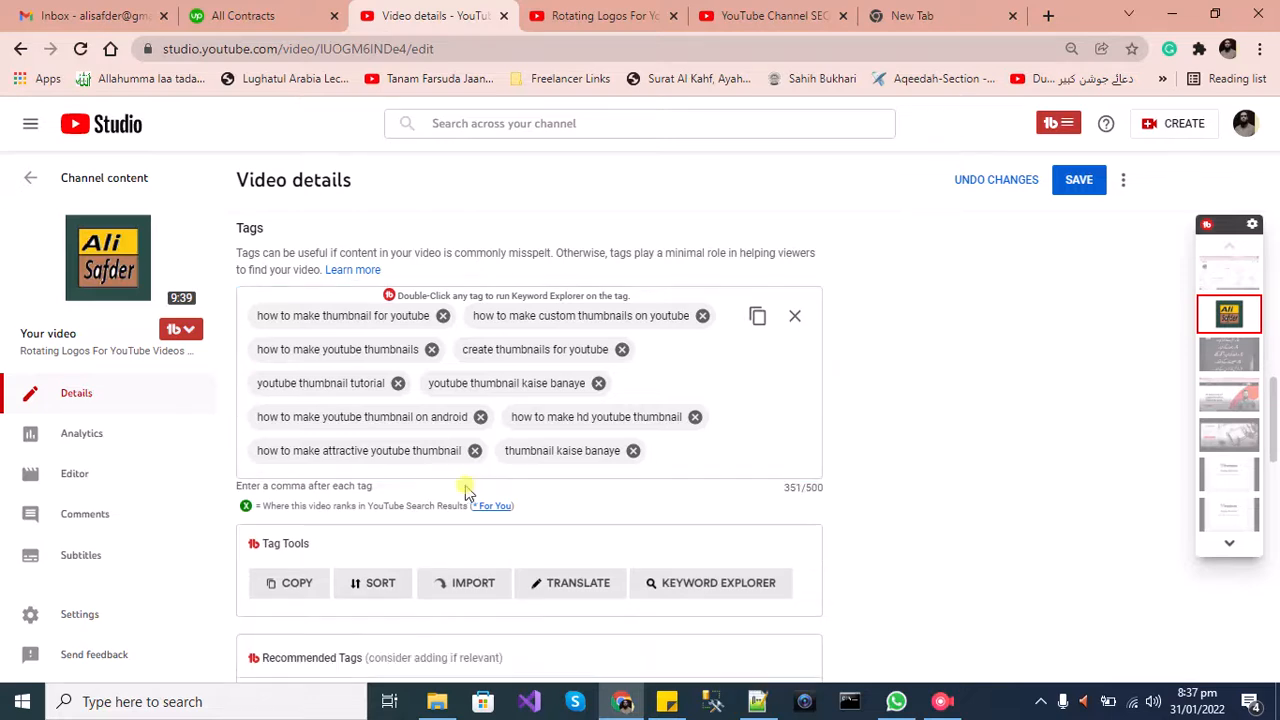
Step: Paste "Rotating Logos For YouTube Videos" into the tags and return to the title
click(694, 445)
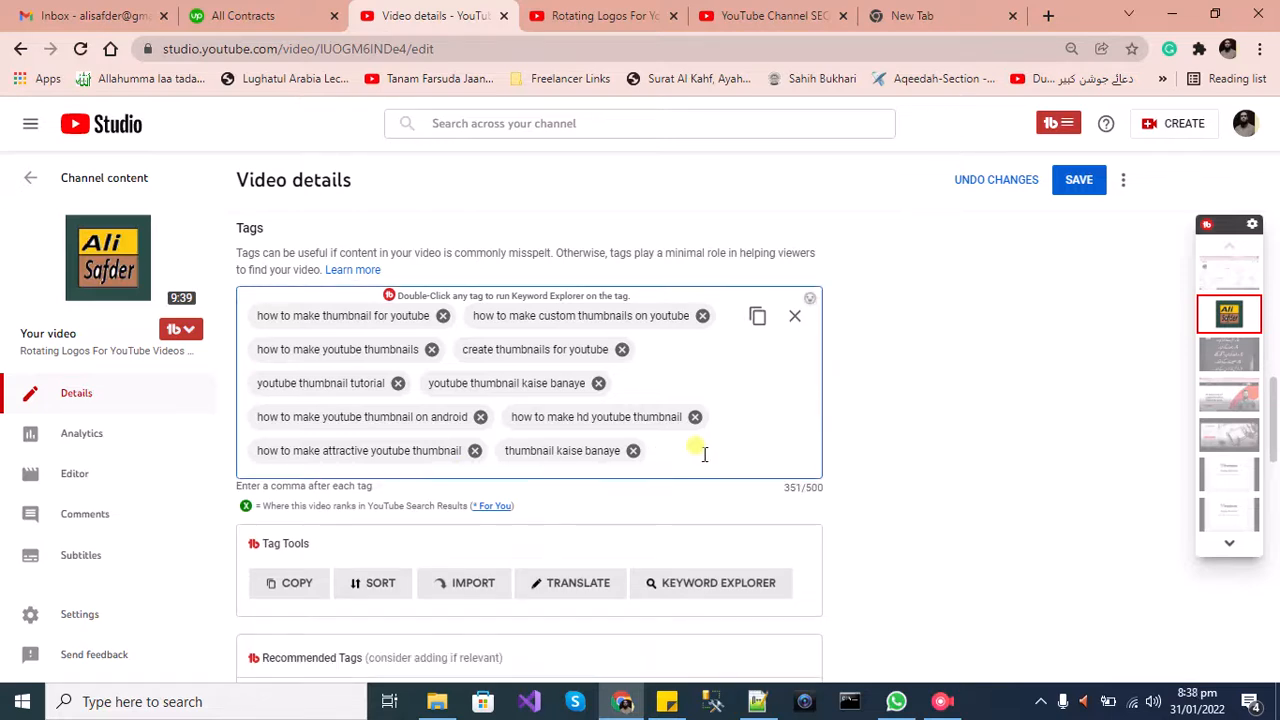
key(ctrl+v)
scroll(703, 455, up, 15)
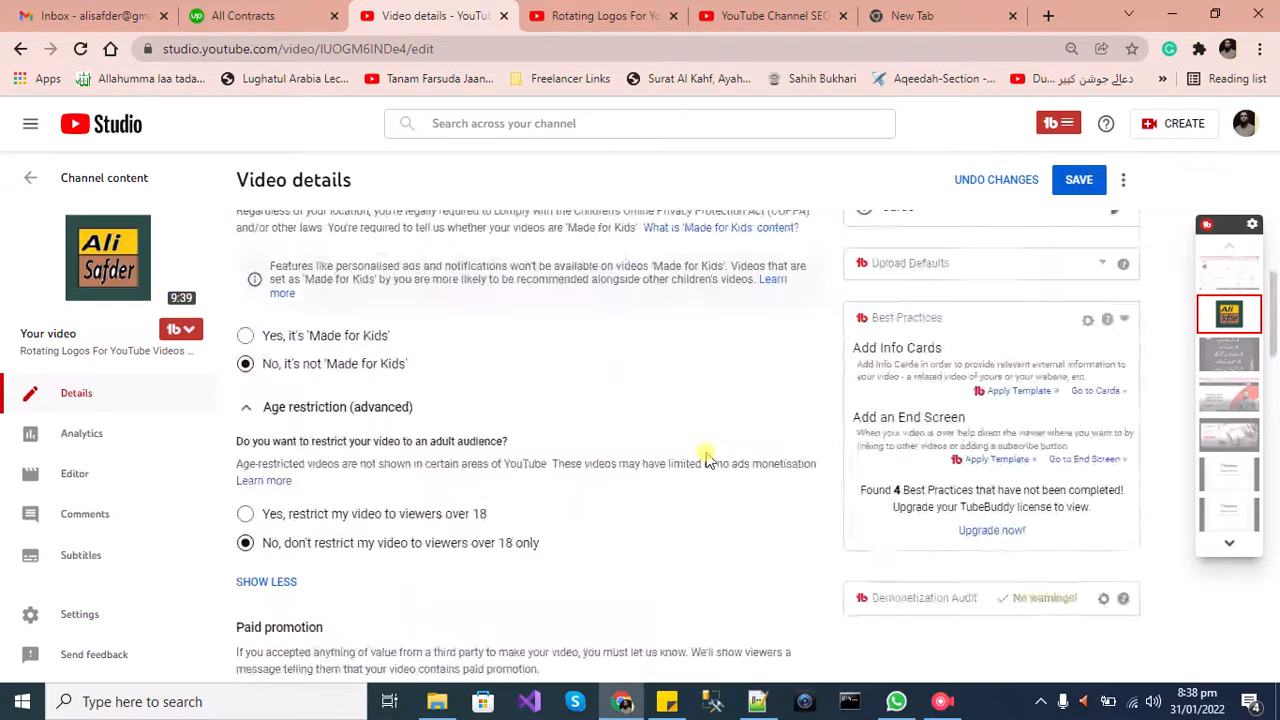
click(445, 247)
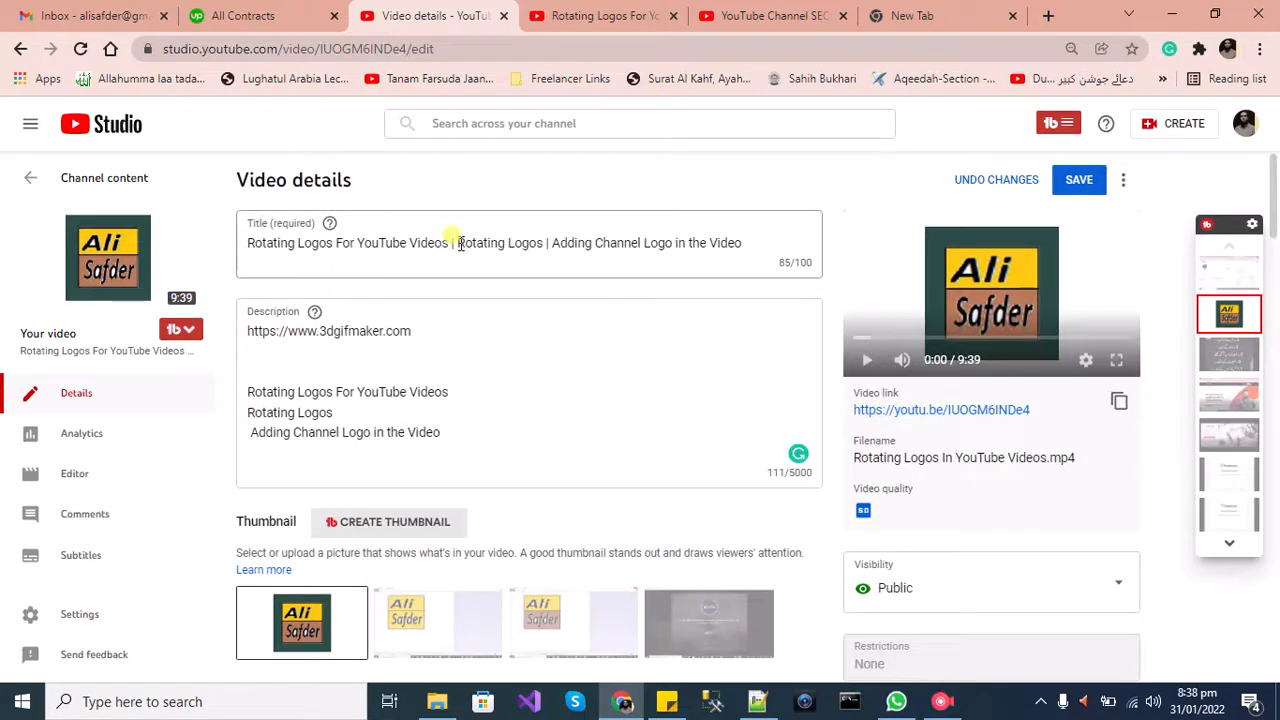
Step: Copy "Rotating Logos" from the title and add it as a new tag at the end of the video's tags
drag(458, 245, 546, 247)
key(ctrl+c)
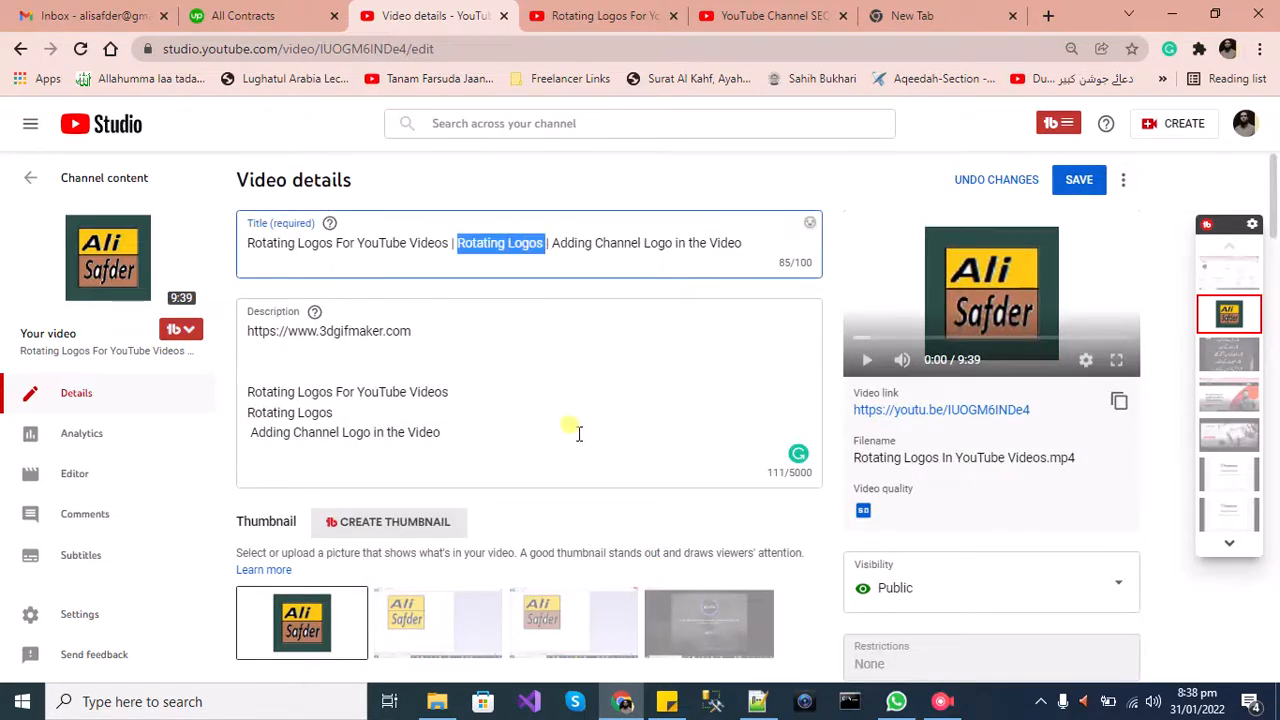
scroll(565, 425, down, 15)
scroll(500, 397, up, 3)
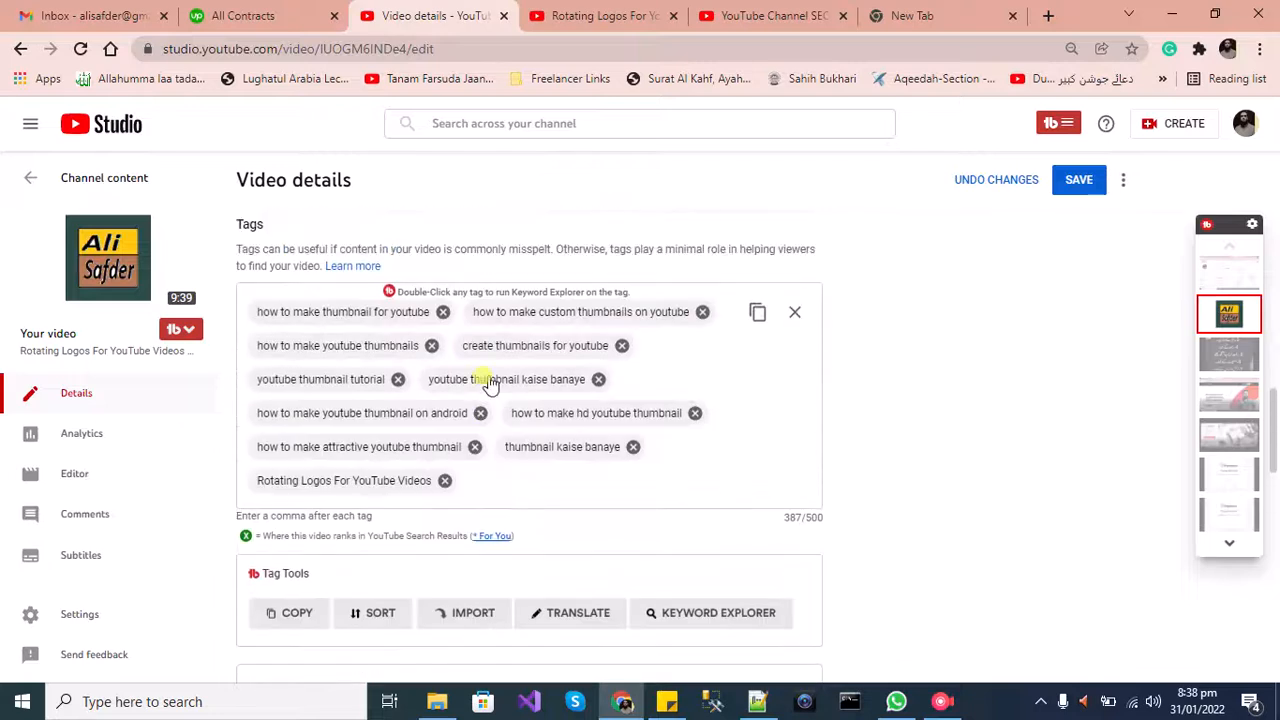
click(490, 487)
key(ctrl+v)
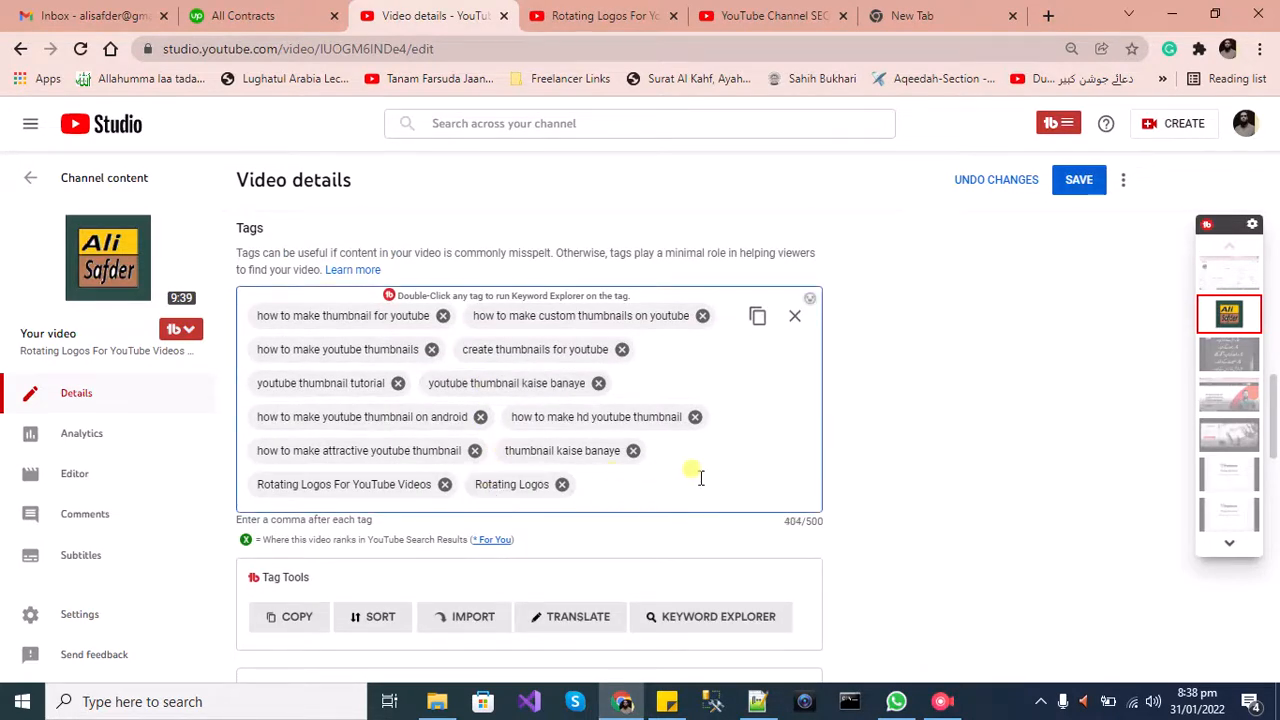
Step: Copy "Adding Channel Logo in the Video" from the title into the tags and save the video details
scroll(700, 478, up, 15)
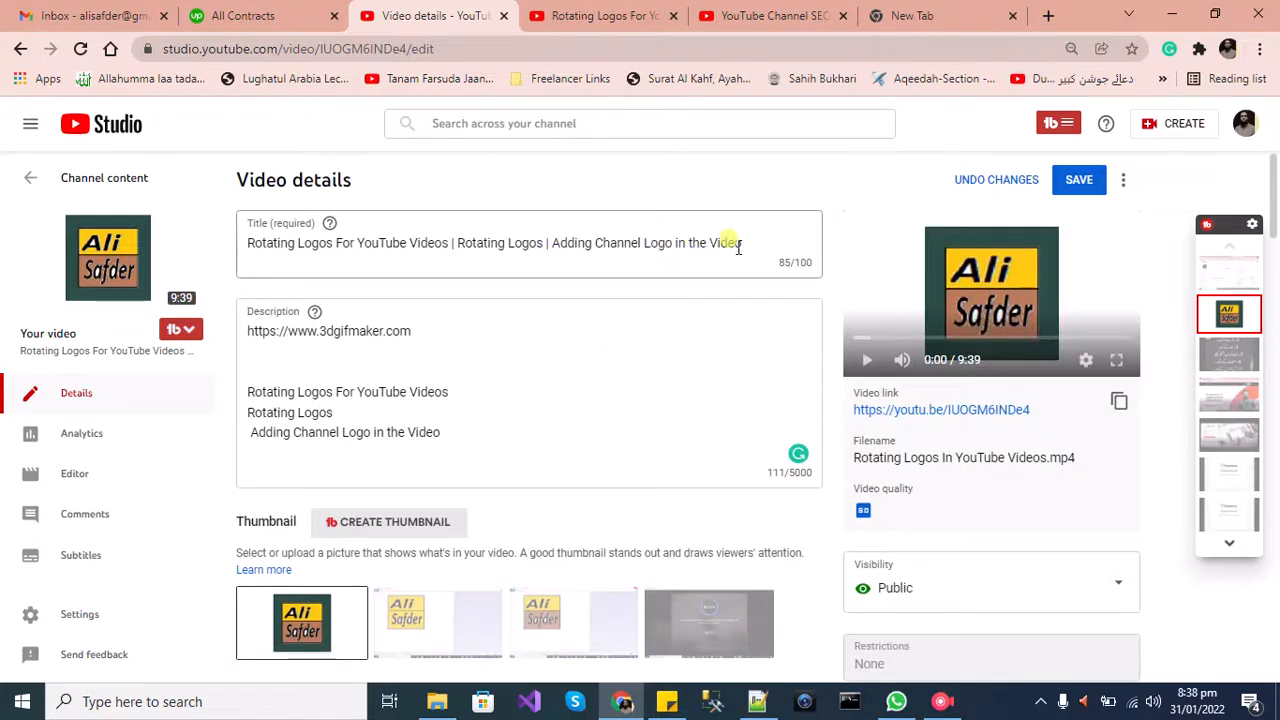
drag(552, 245, 742, 247)
key(ctrl+c)
scroll(737, 366, down, 15)
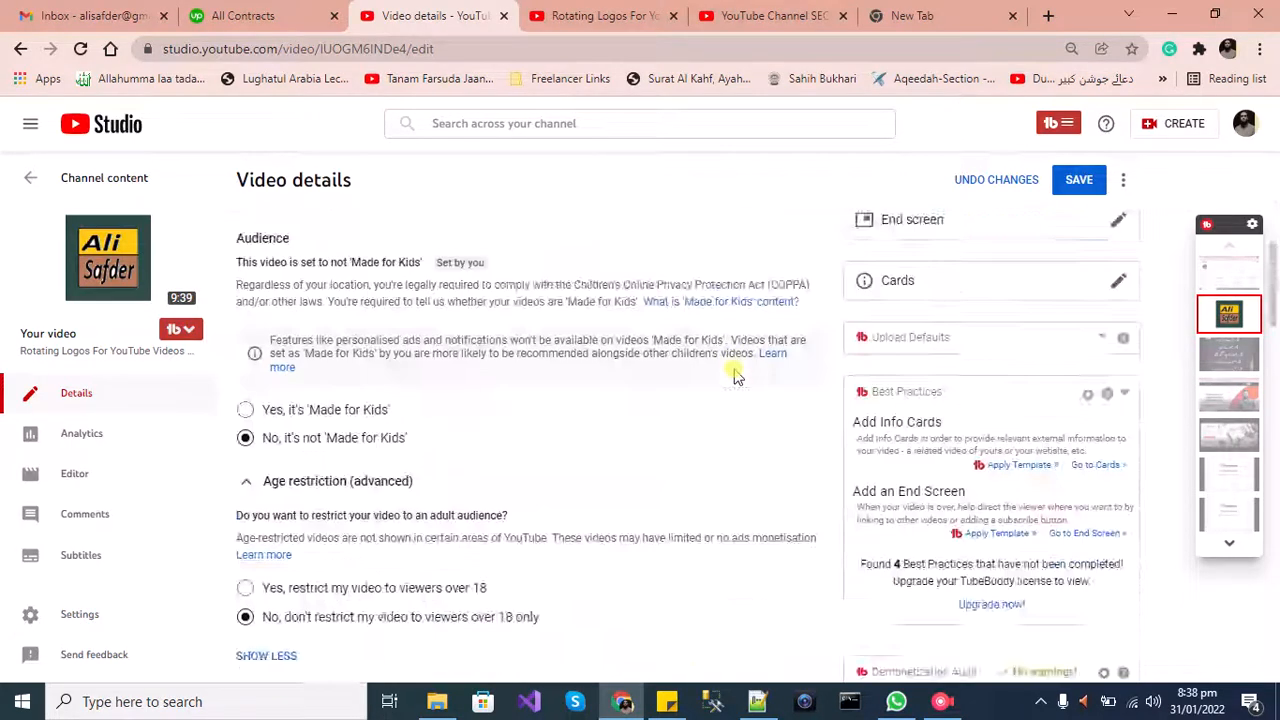
scroll(659, 316, up, 2)
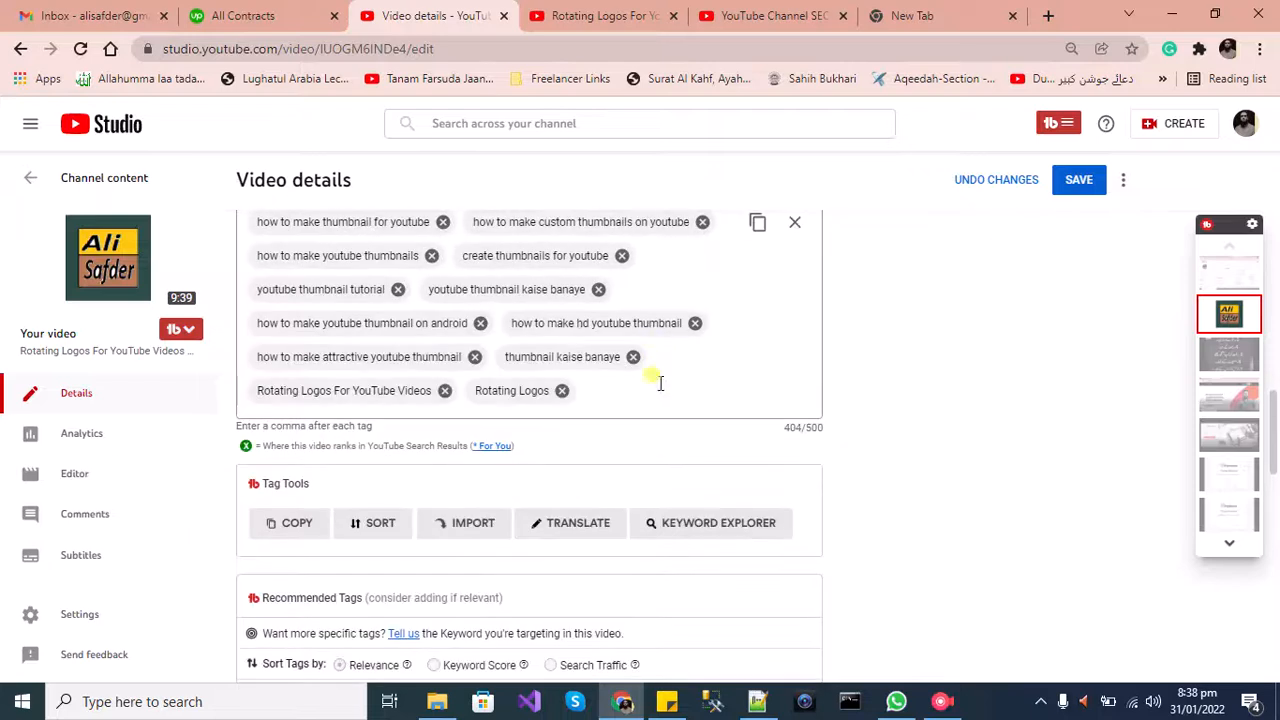
click(636, 389)
click(630, 393)
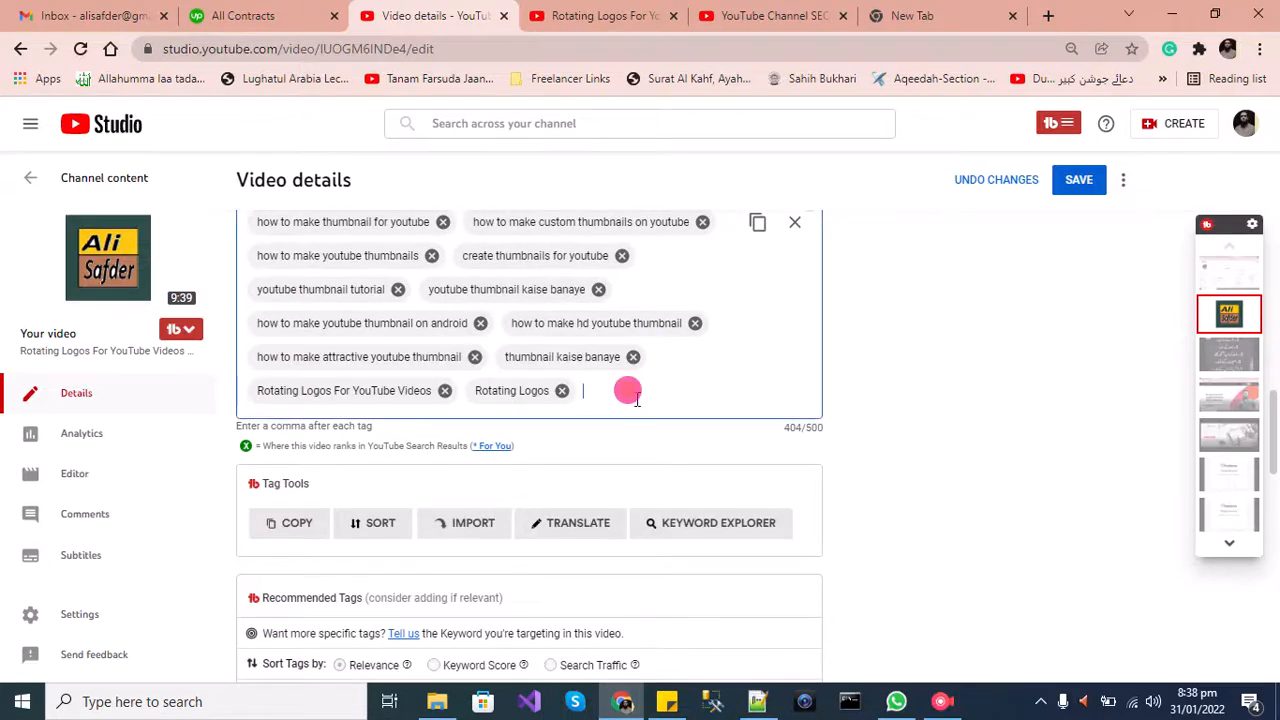
key(ctrl+v)
click(1084, 190)
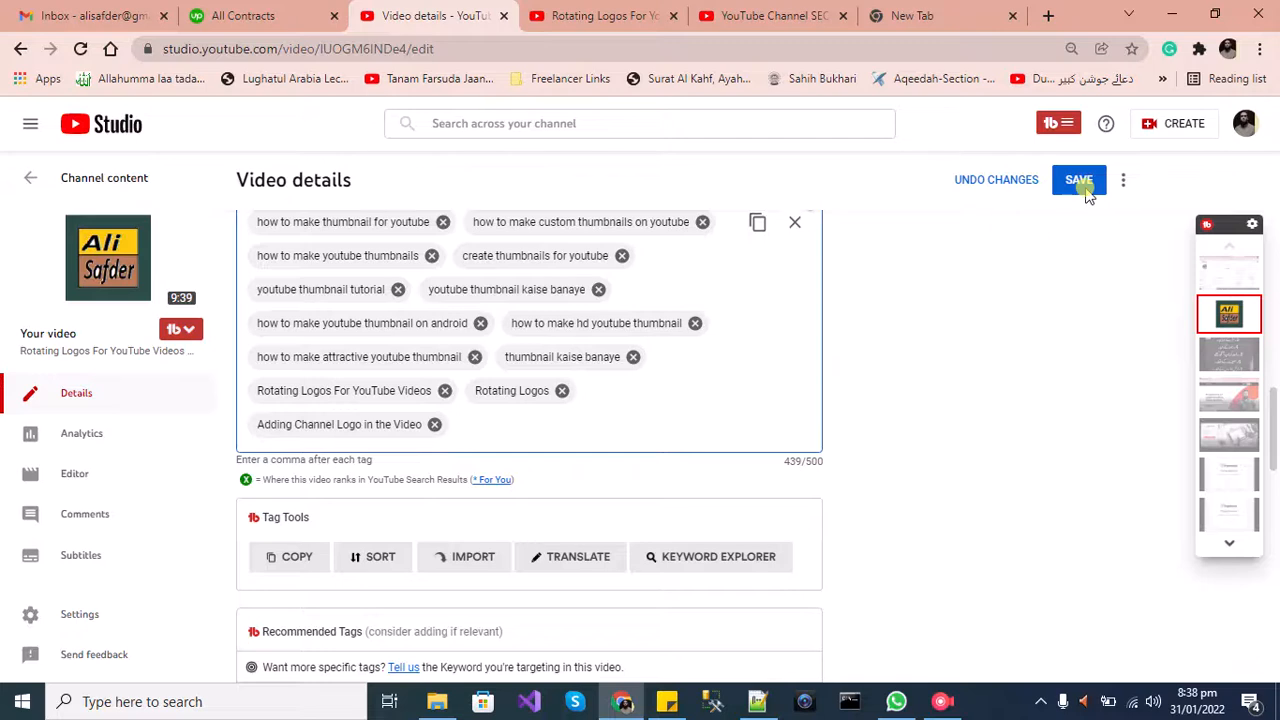
click(1080, 195)
Step: Check the TubeBuddy SEO score breakdown on the video's watch page, and examine the tags in the video details
click(600, 15)
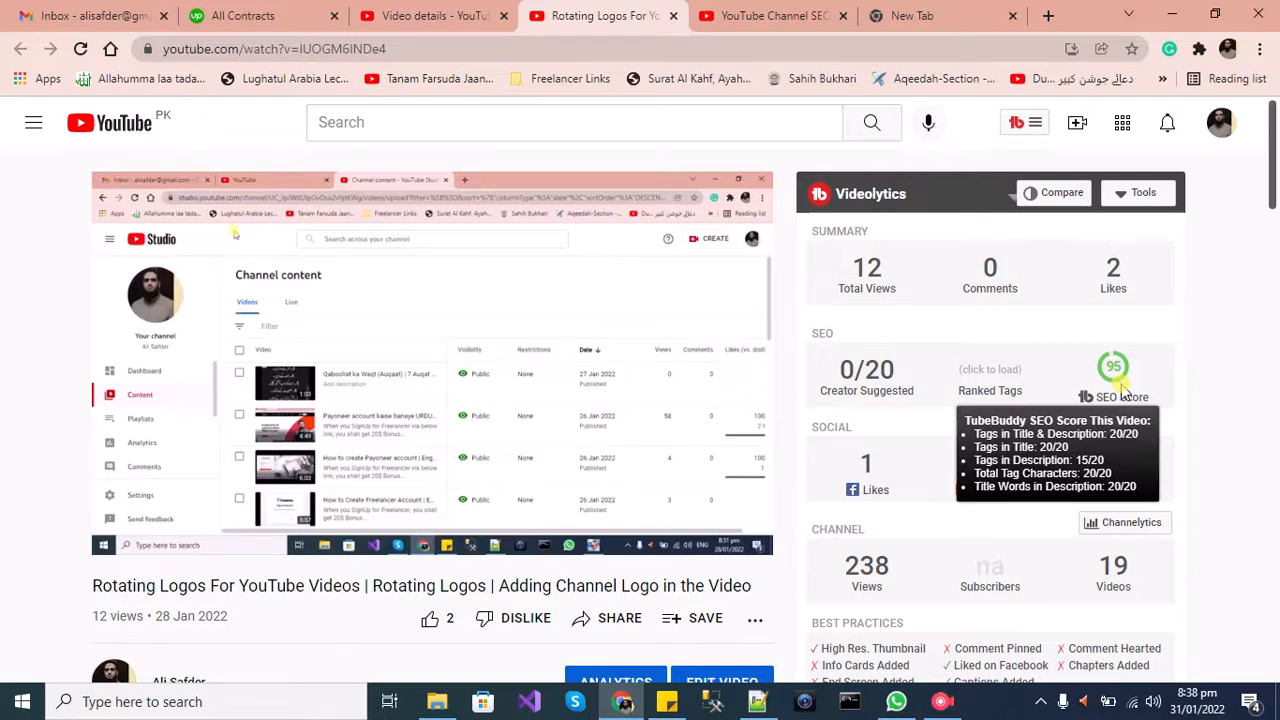
click(451, 14)
scroll(605, 395, down, 4)
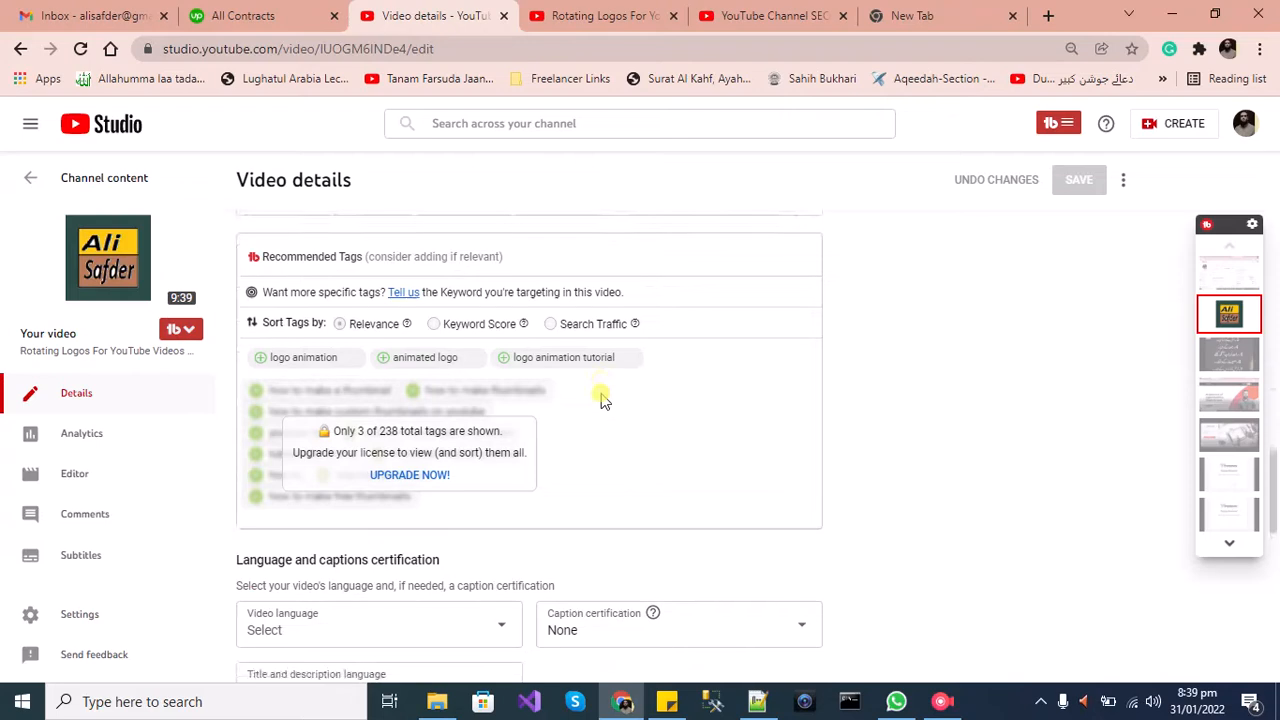
scroll(650, 418, up, 2)
scroll(650, 418, down, 2)
scroll(655, 418, up, 6)
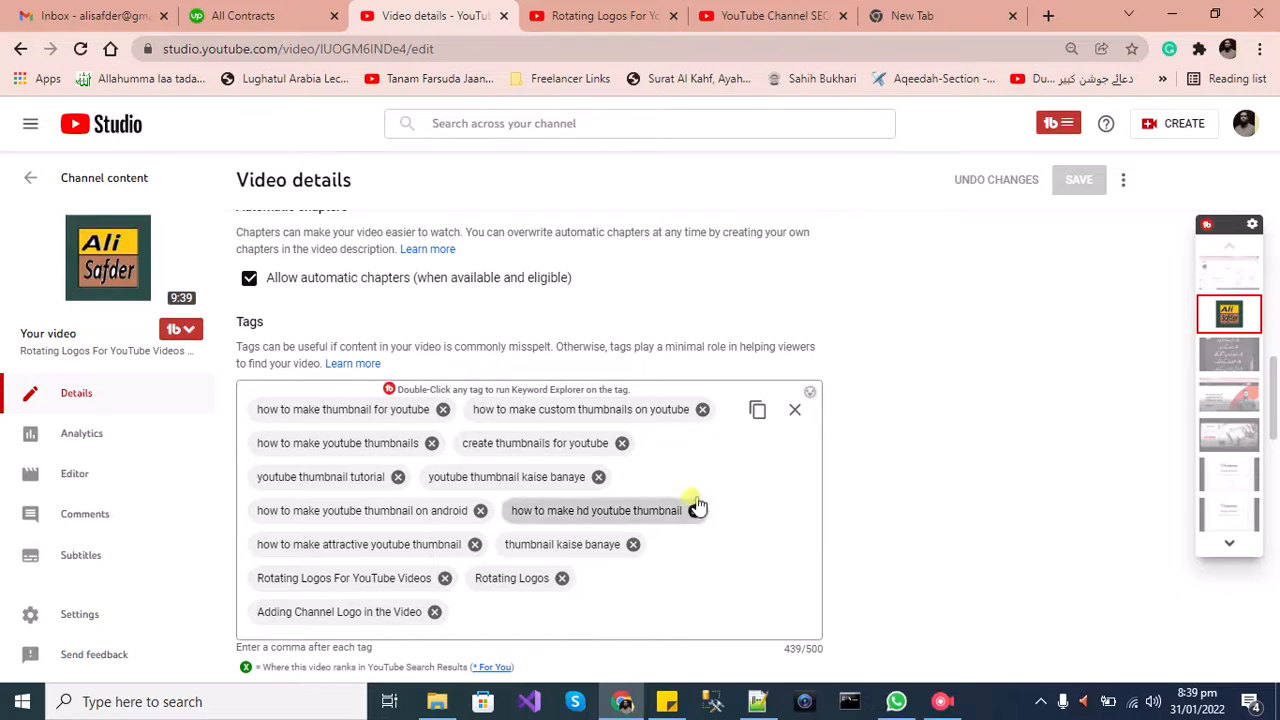
scroll(657, 479, up, 2)
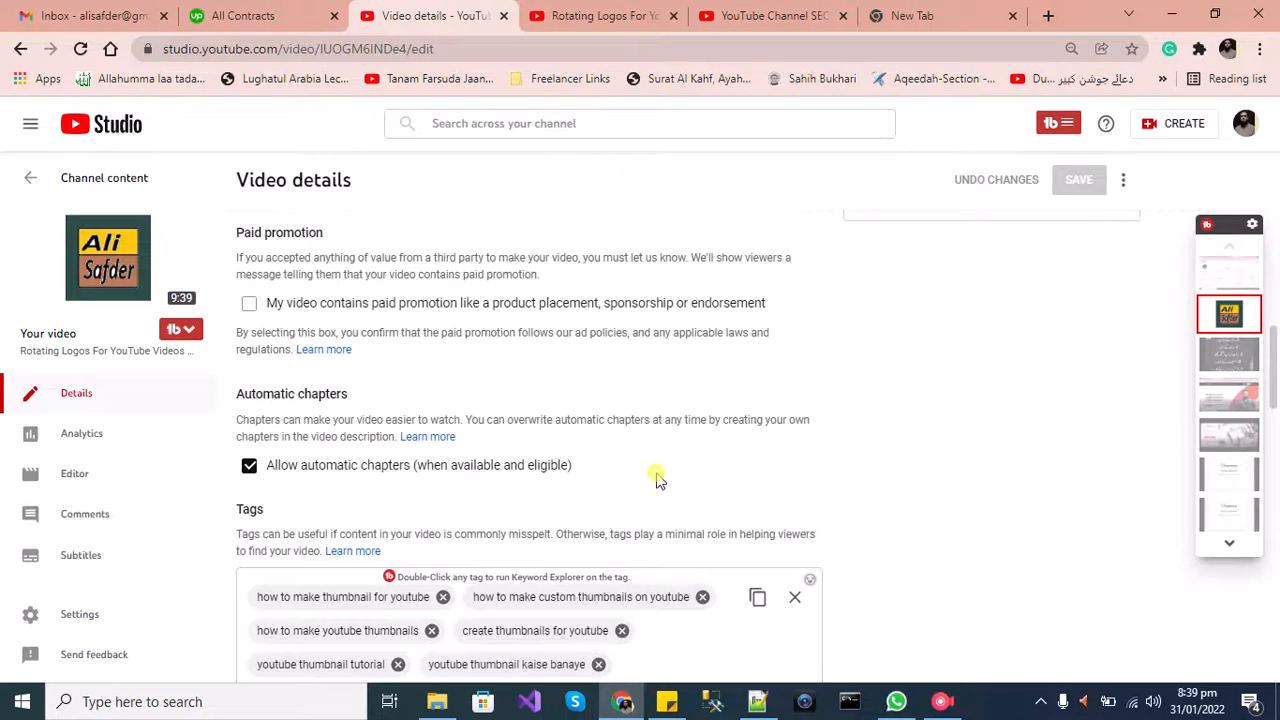
scroll(657, 479, down, 2)
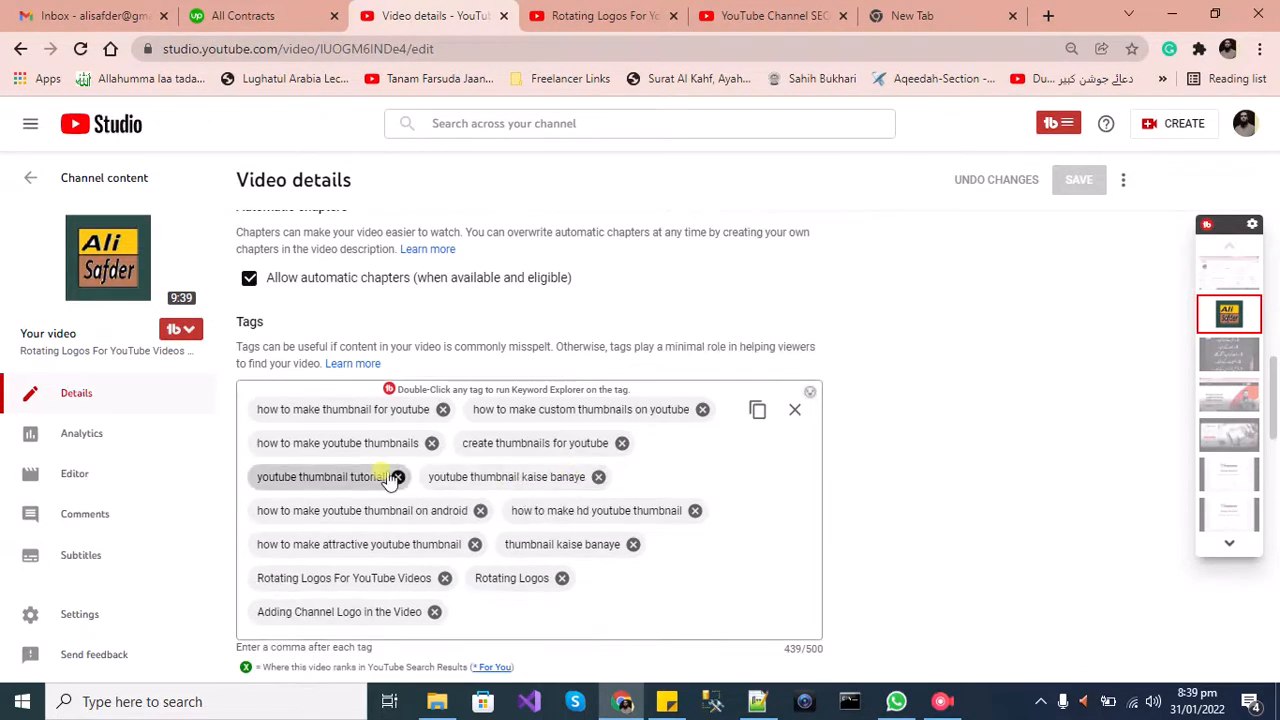
Step: Compare the phrases in the title and description with the video's tags
scroll(667, 512, up, 4)
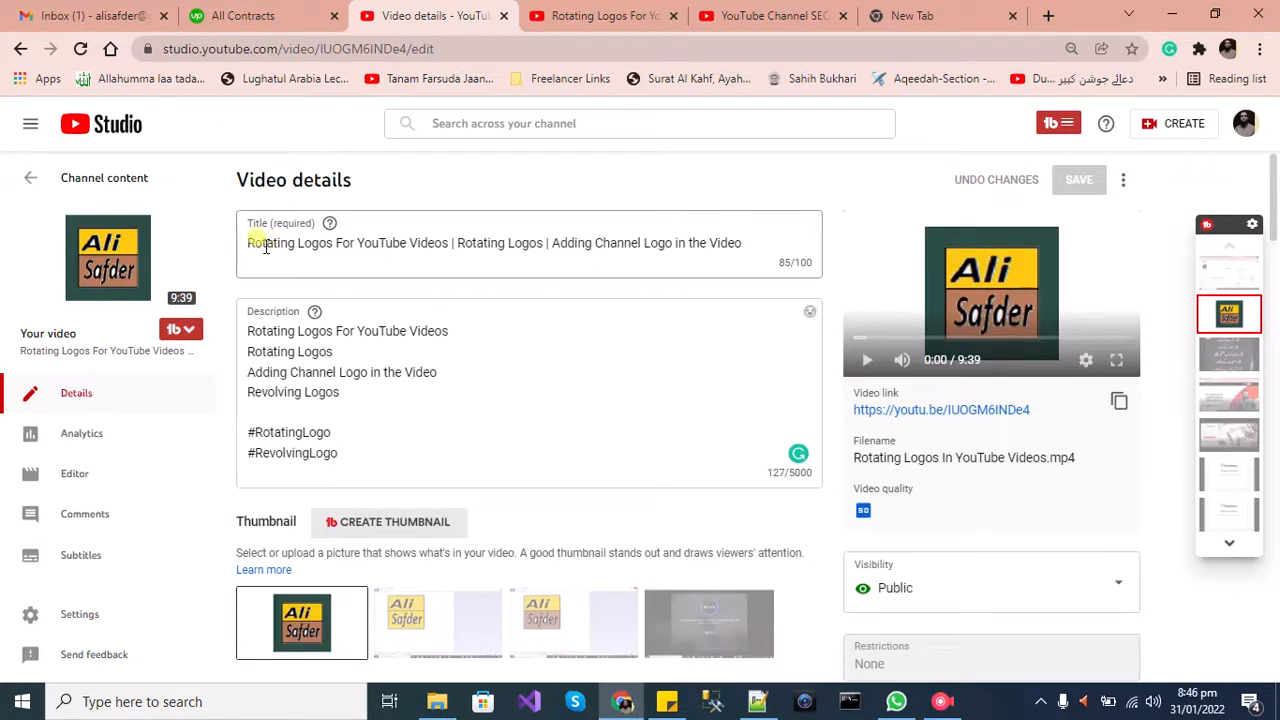
click(445, 330)
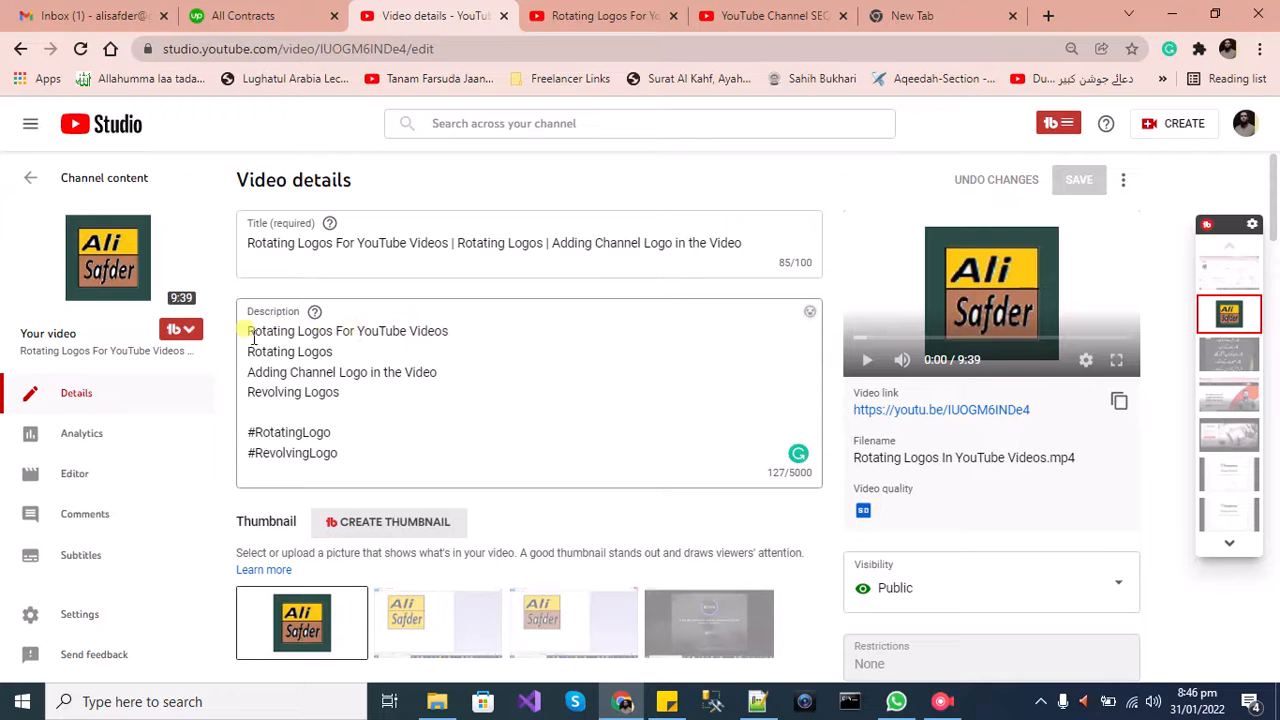
drag(253, 338, 577, 344)
scroll(577, 345, down, 15)
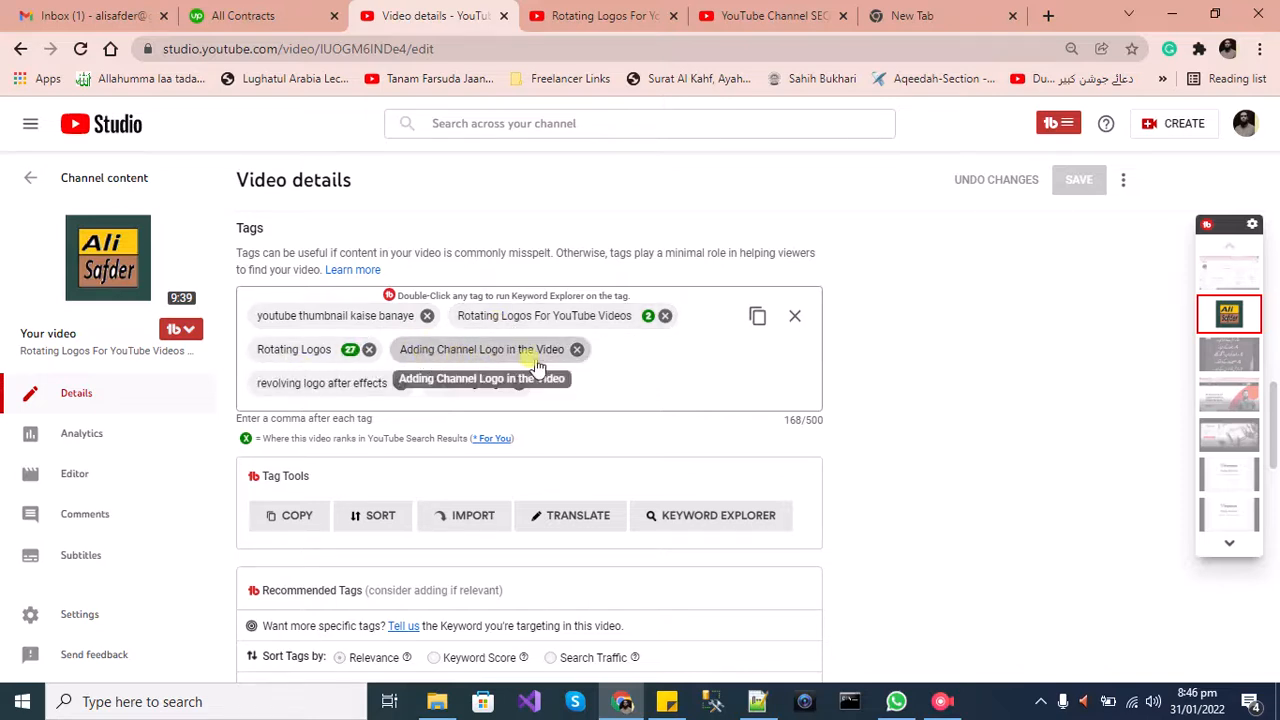
scroll(537, 365, up, 15)
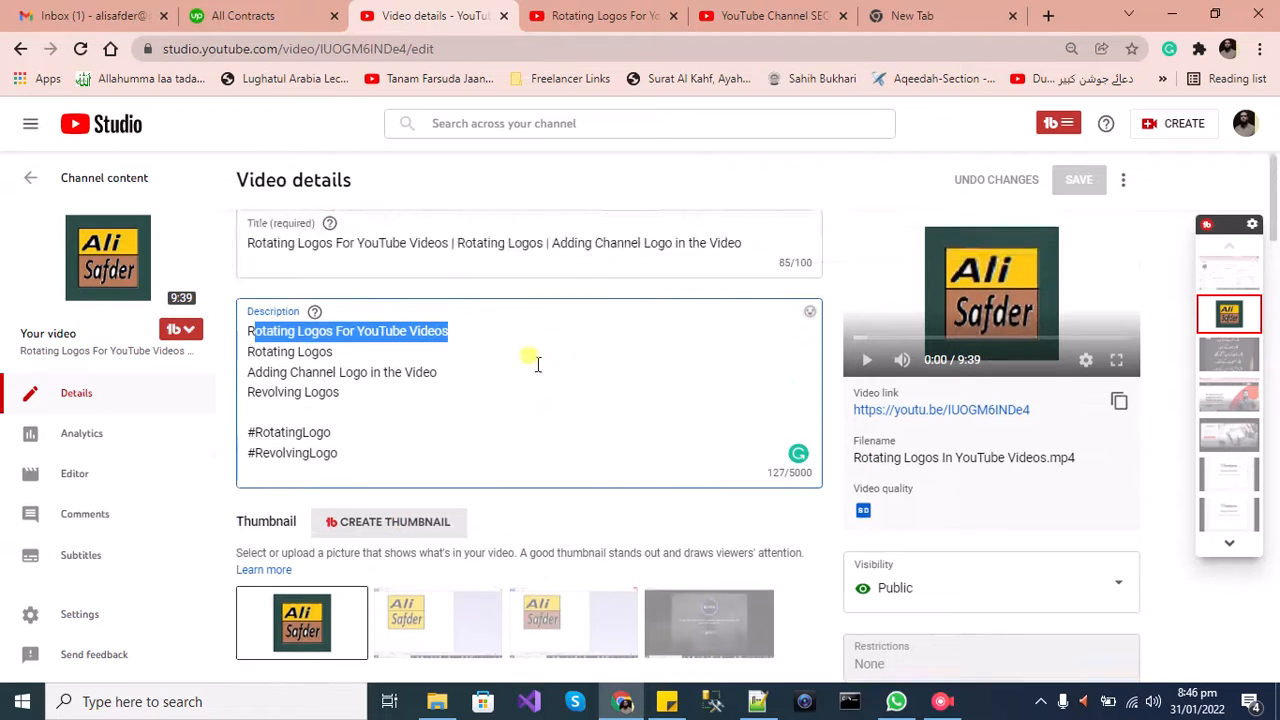
drag(454, 374, 292, 367)
click(292, 367)
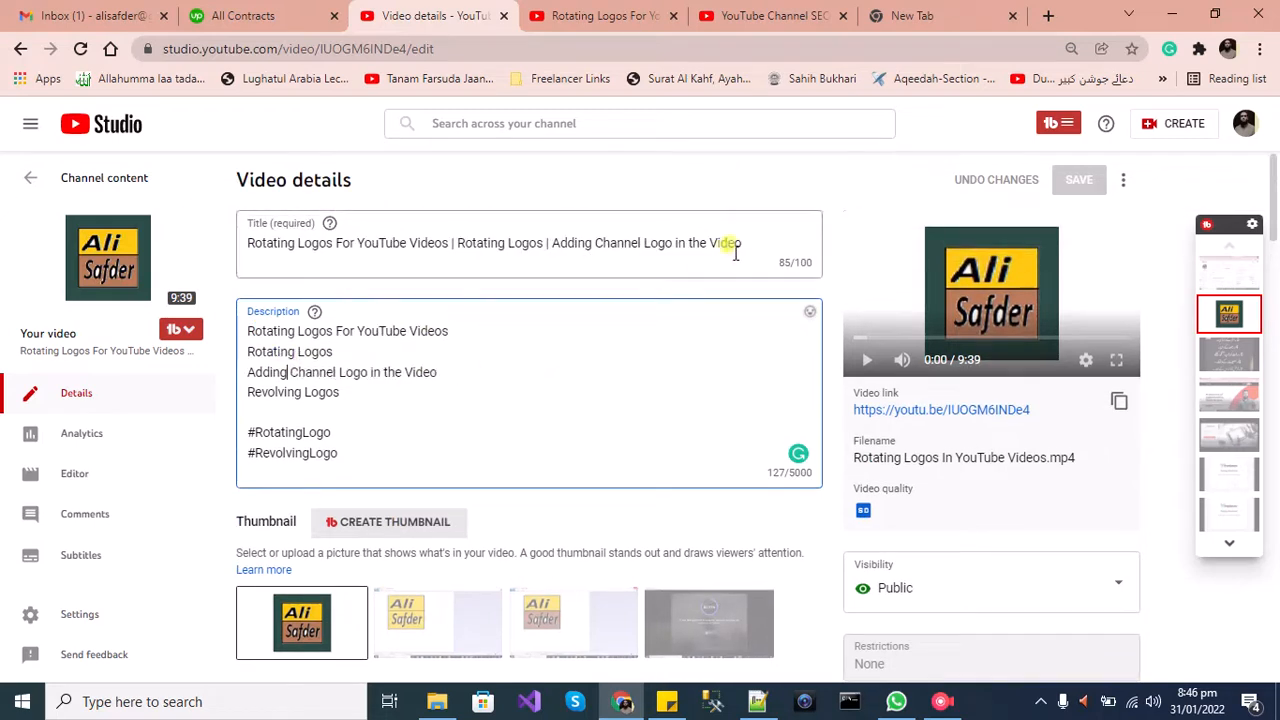
Step: Examine the SEO score on the watch page, and review the tags and their character usage in the video details
click(600, 15)
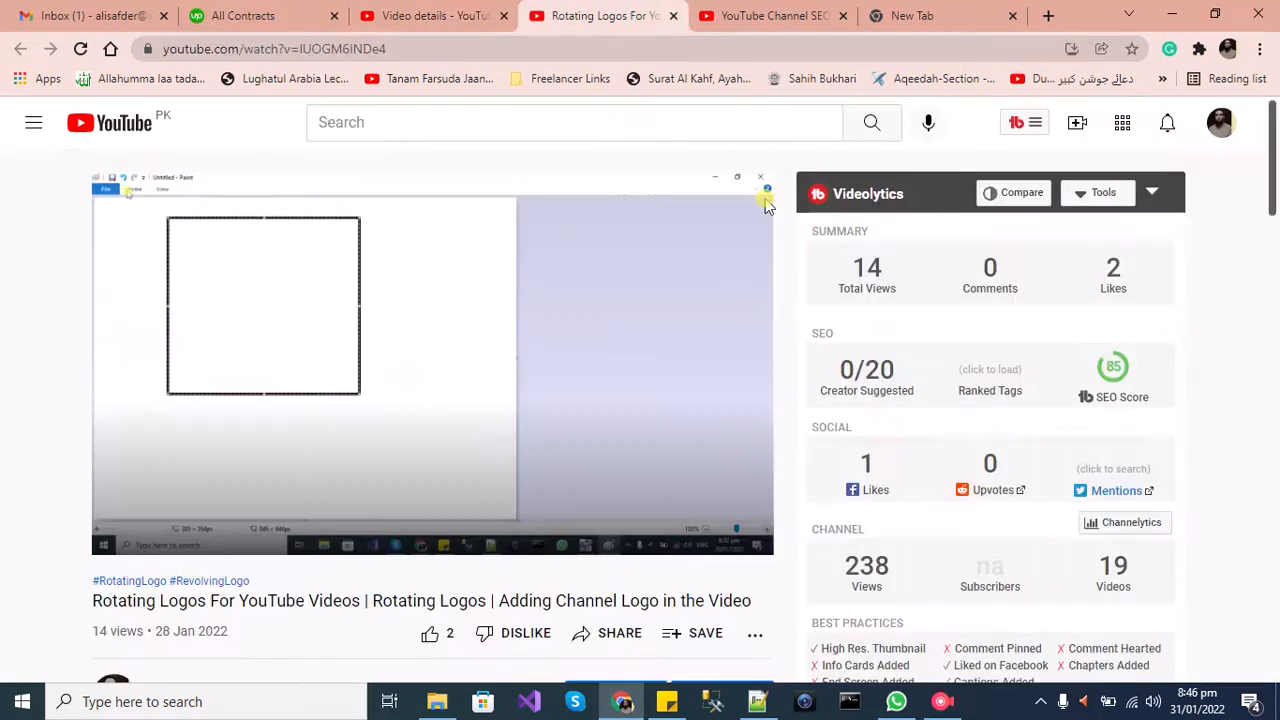
mouse_move(1127, 398)
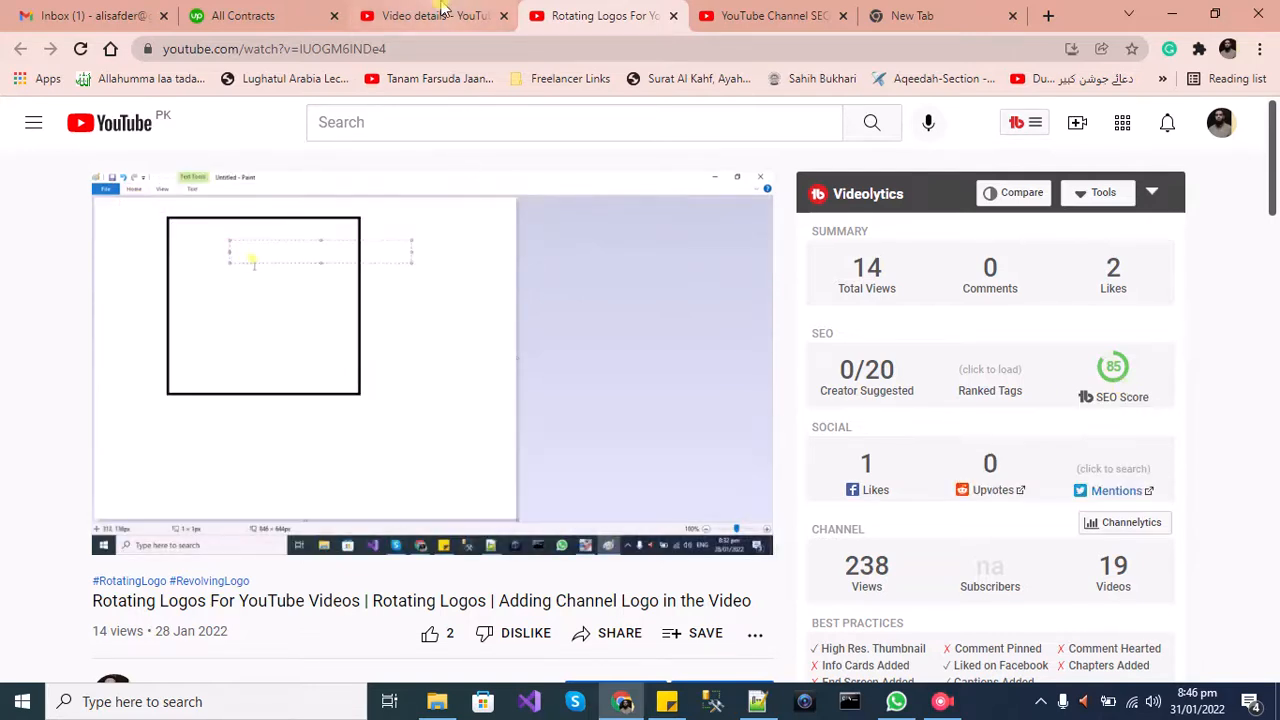
click(438, 15)
click(686, 366)
scroll(577, 437, down, 15)
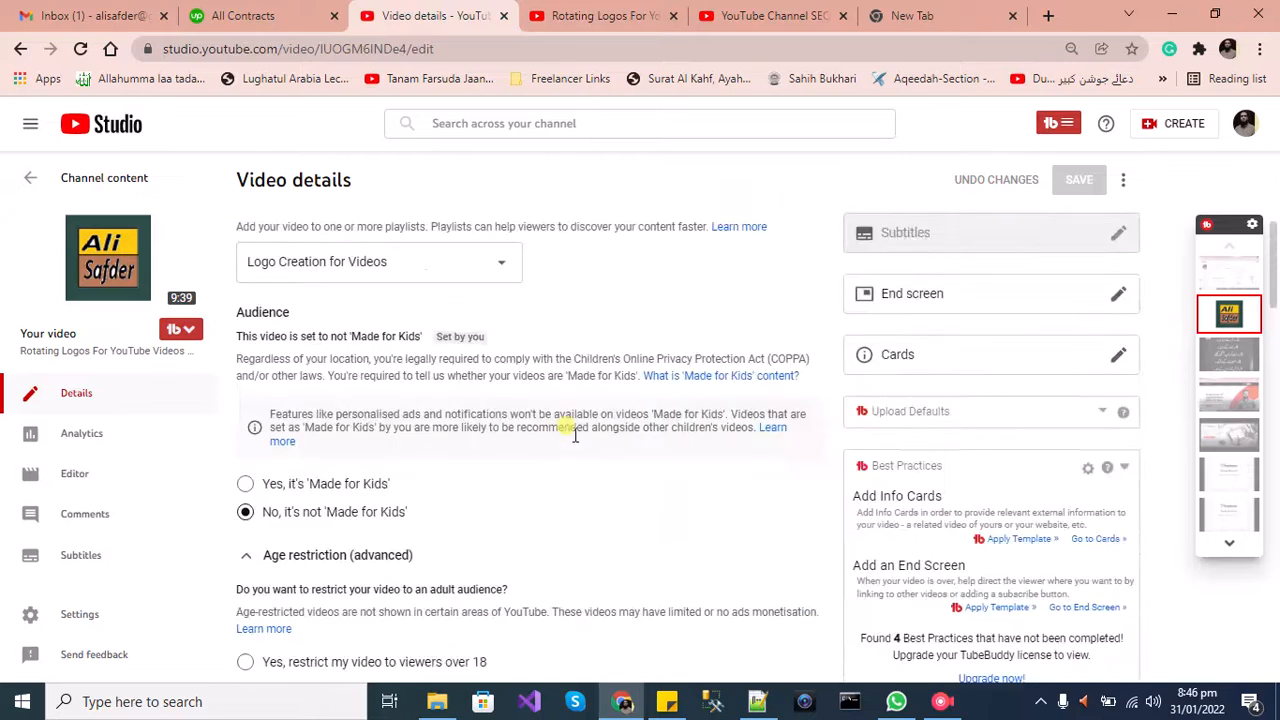
scroll(580, 448, down, 4)
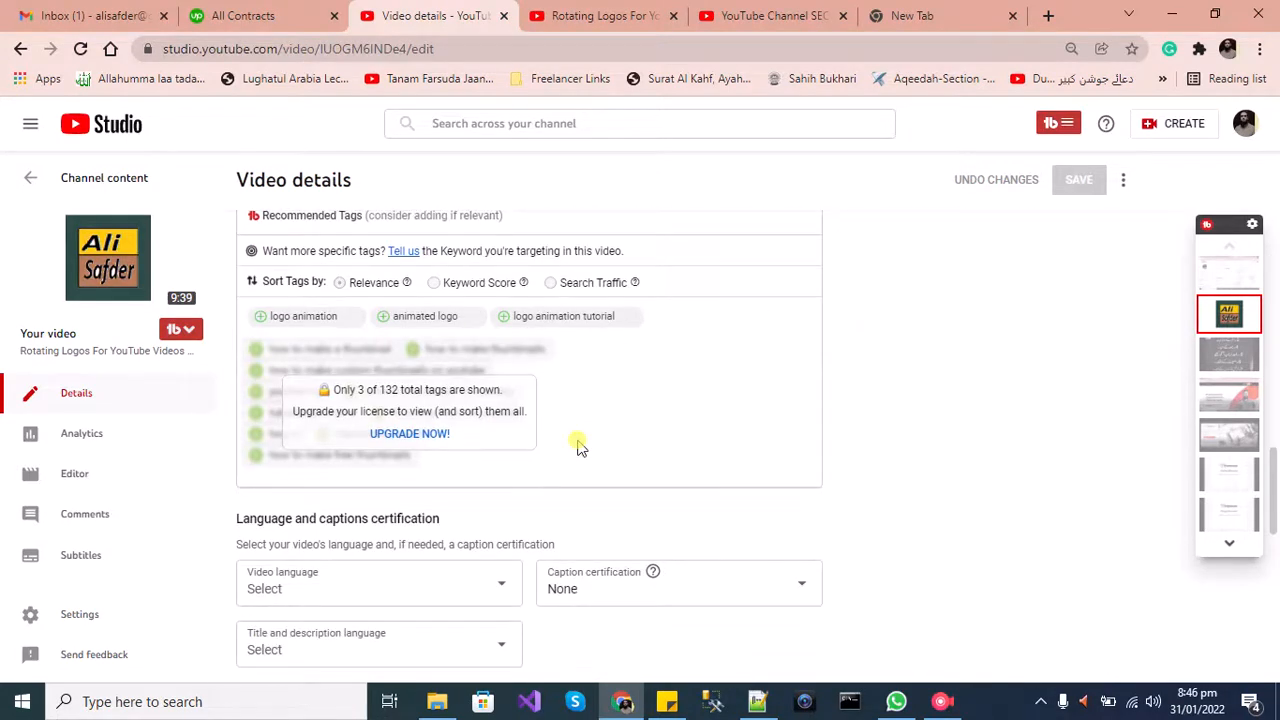
scroll(580, 448, up, 3)
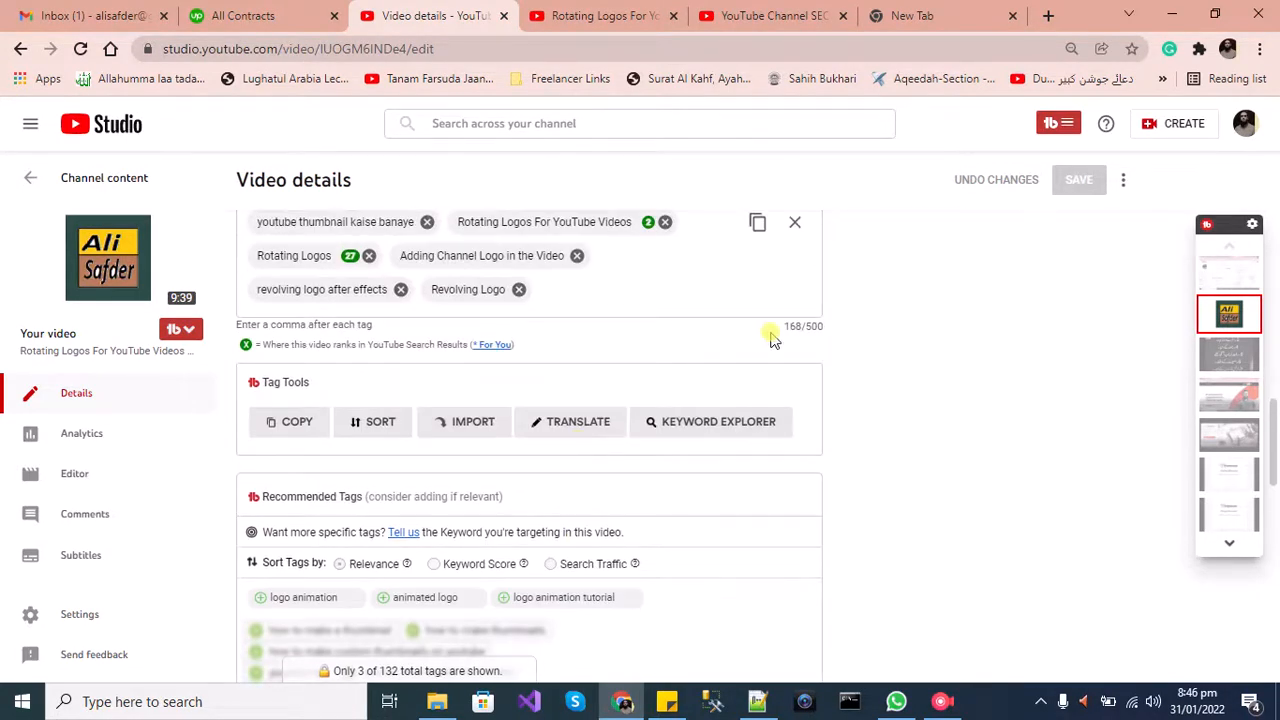
click(578, 287)
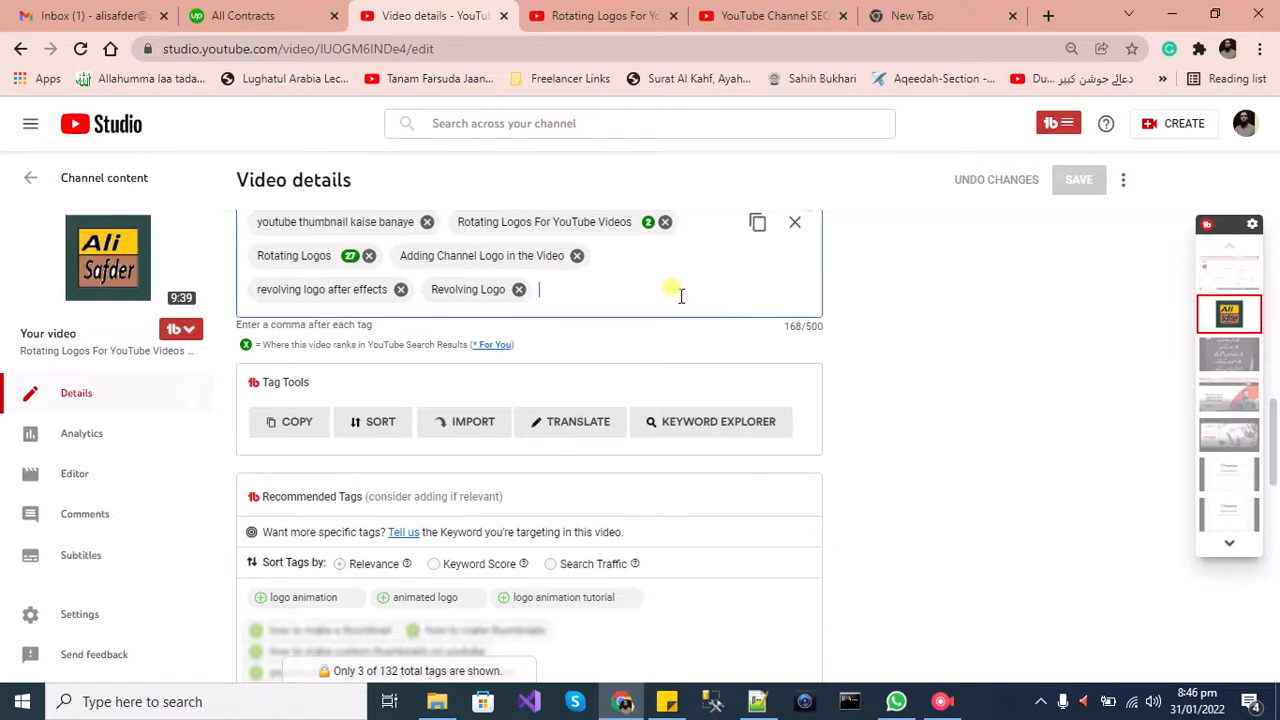
scroll(790, 350, up, 2)
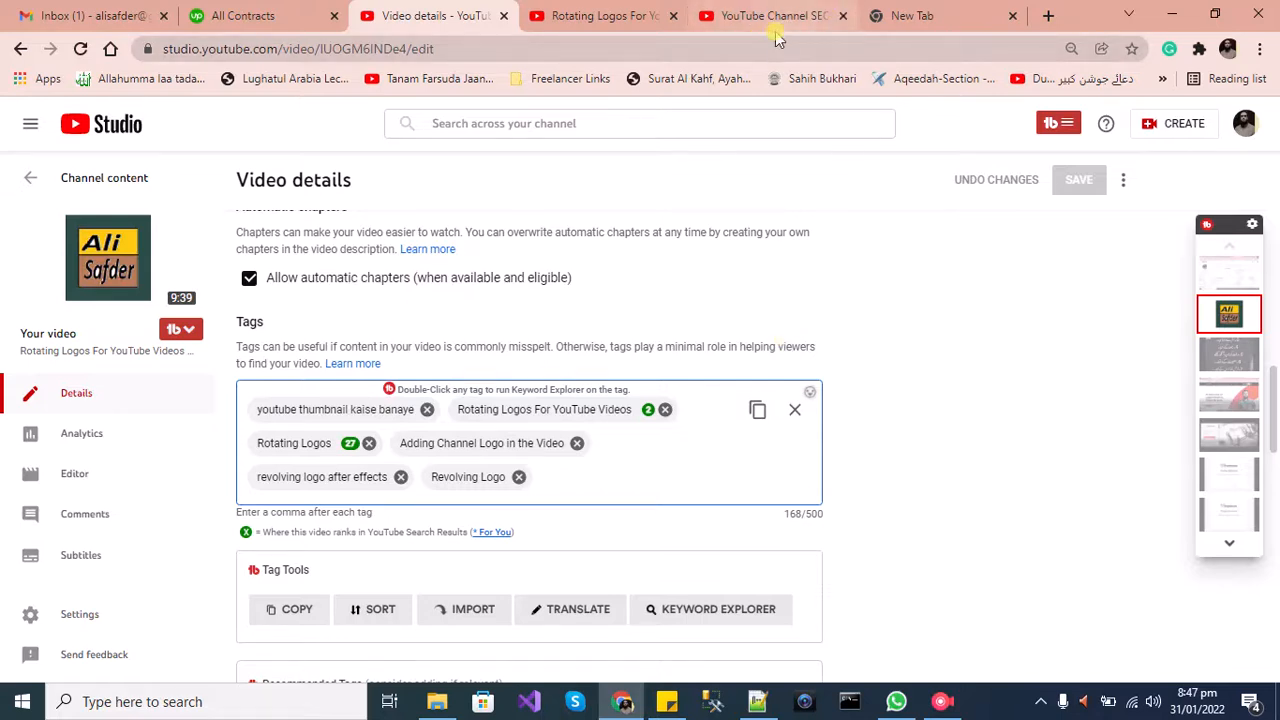
Step: Open YouTube in the empty browser tab and search for "youtube seo"
click(911, 16)
text(you)
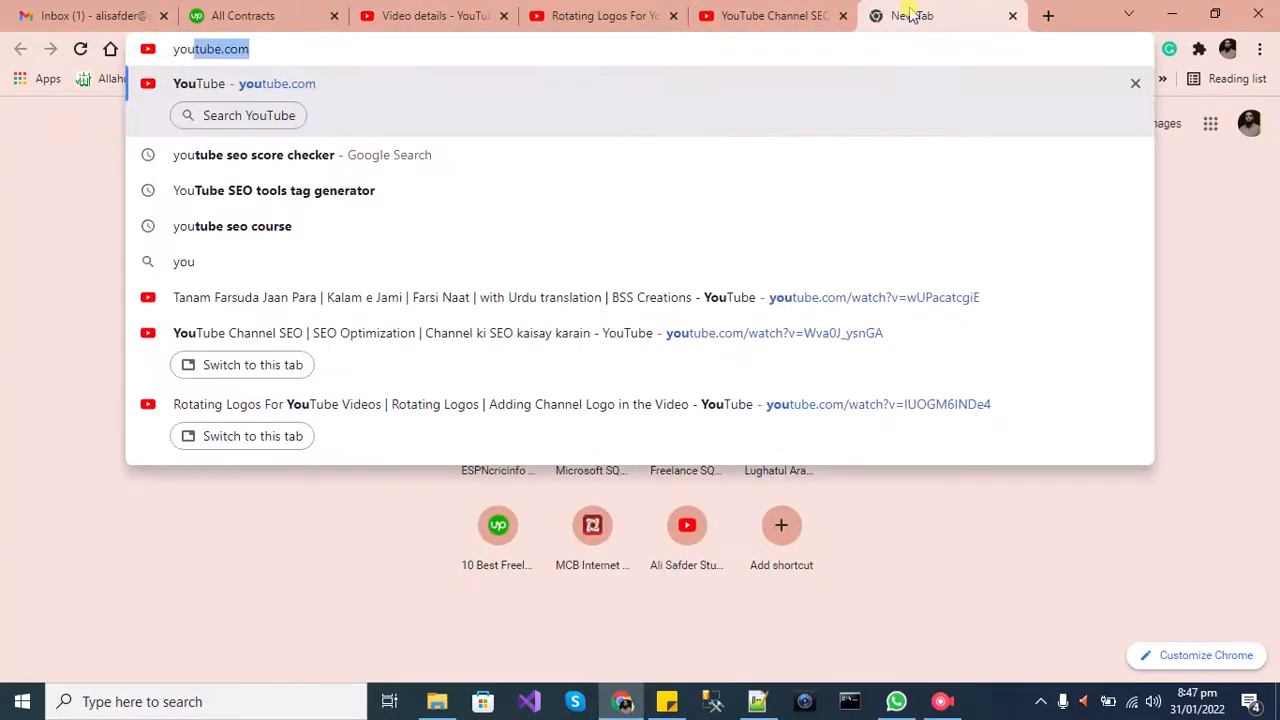
key(Return)
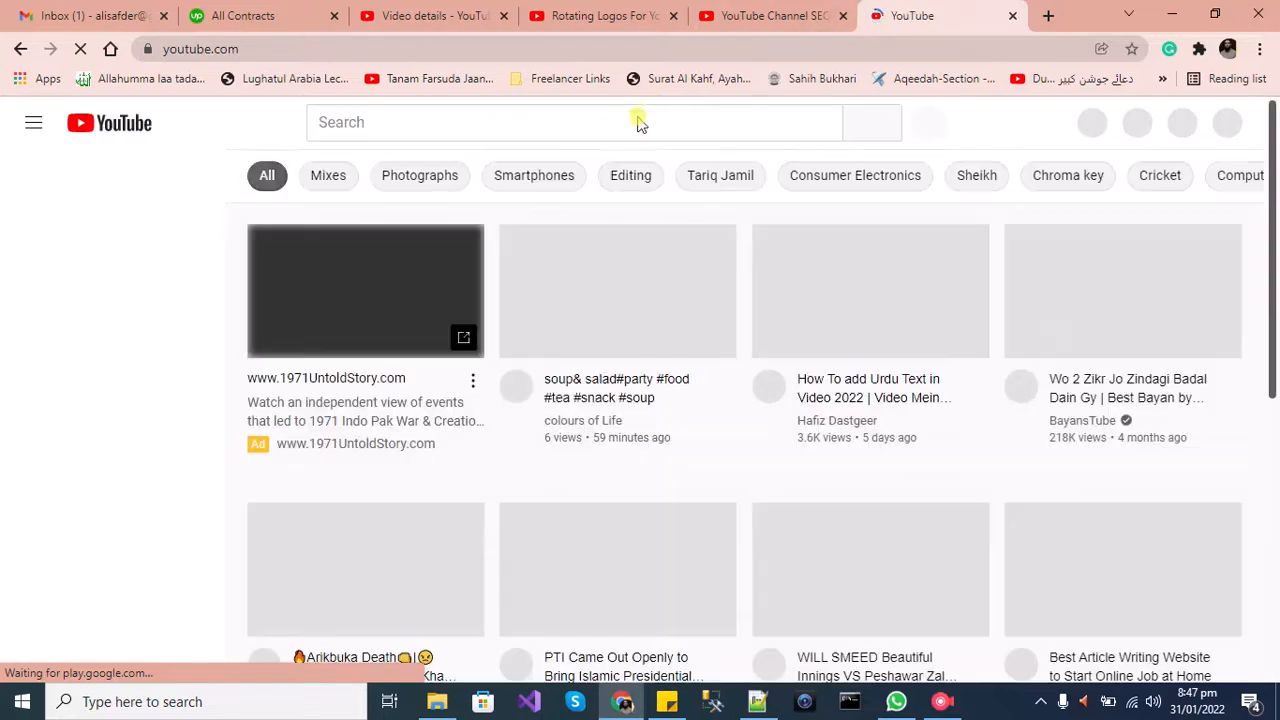
click(634, 123)
text(you)
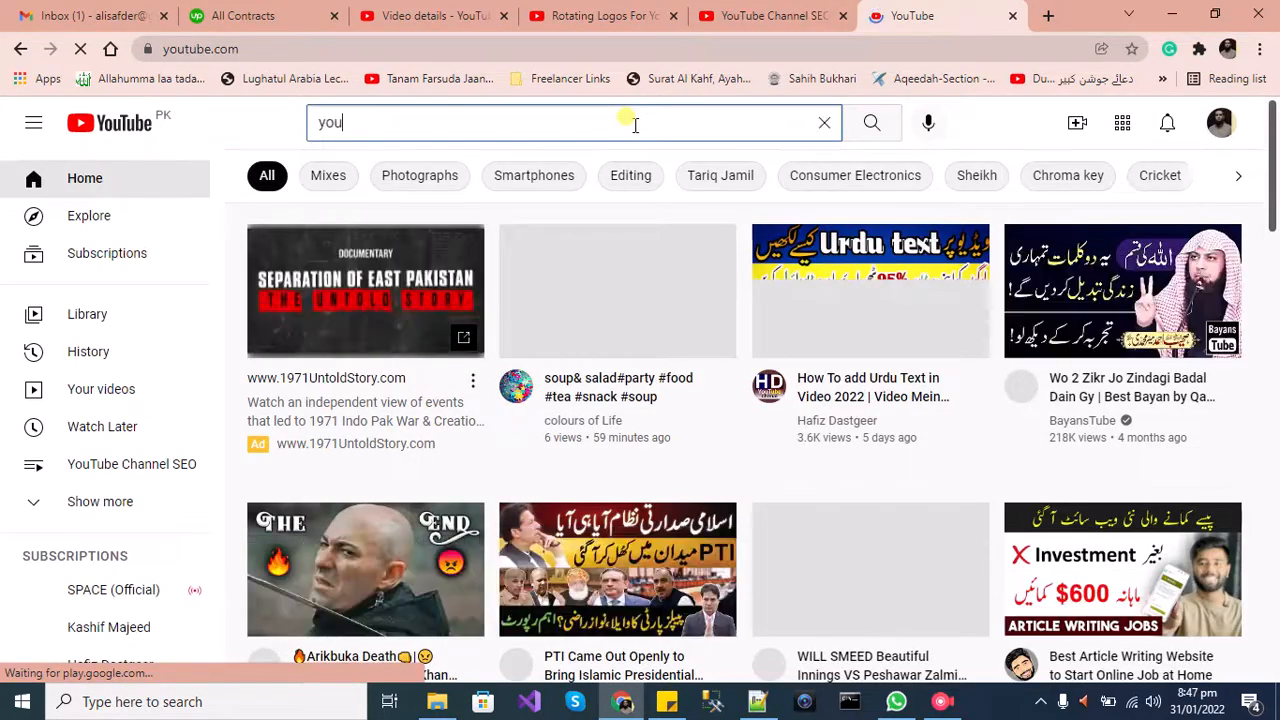
text(tube )
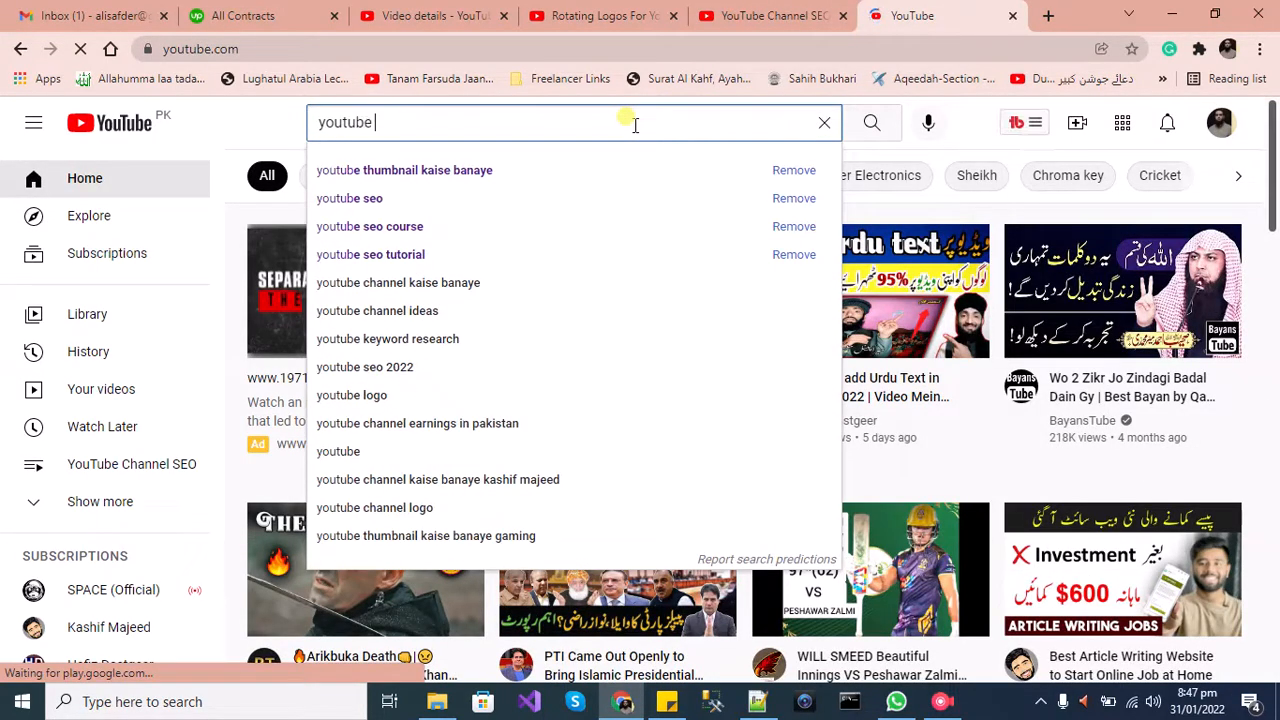
text(seo)
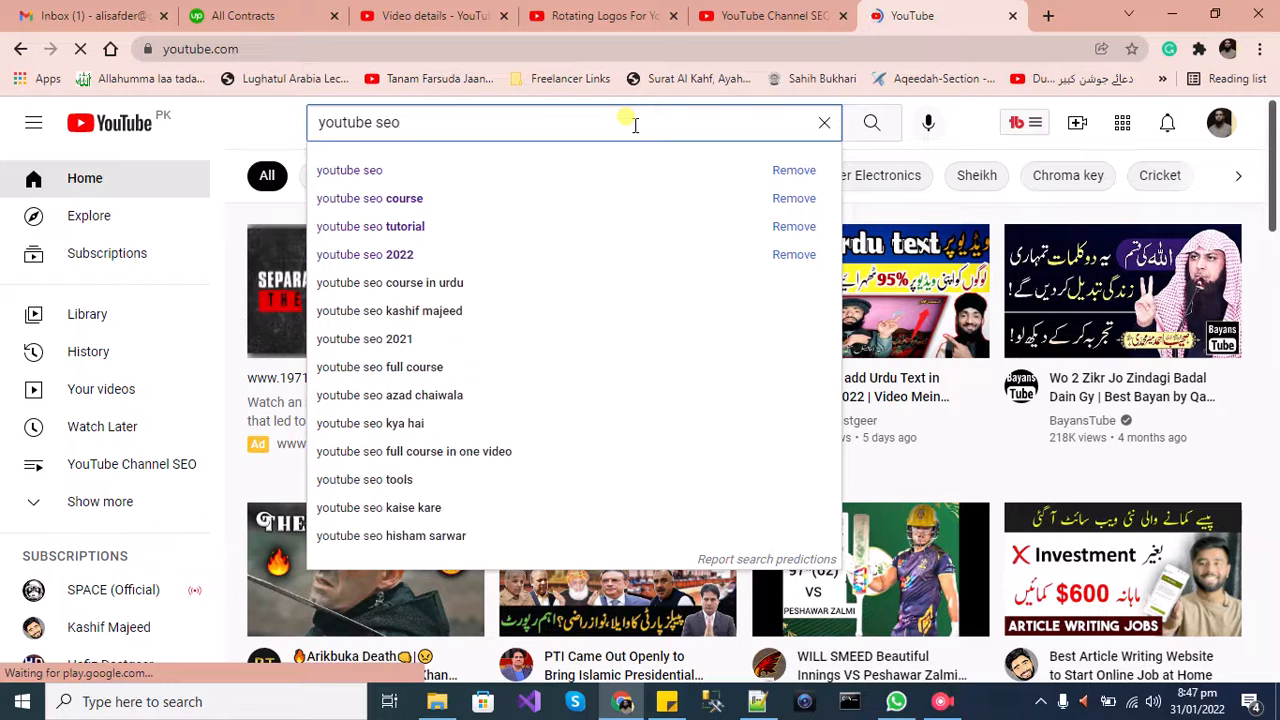
key(Return)
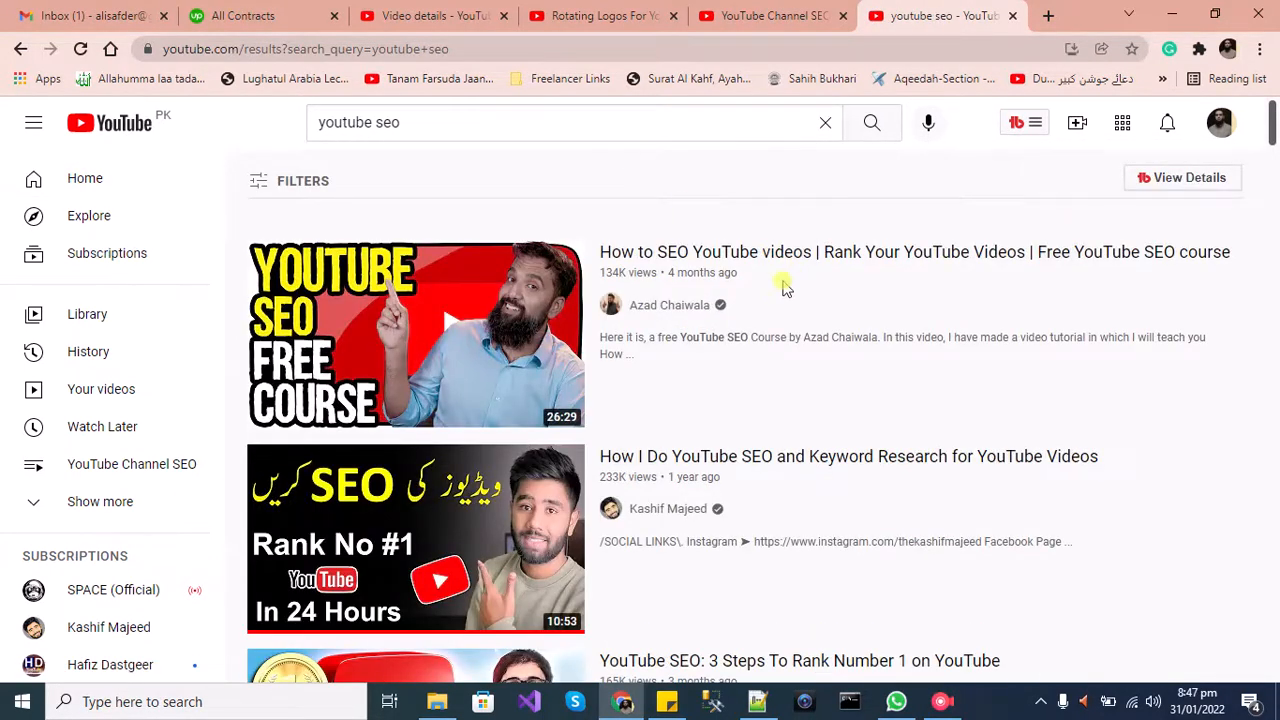
Step: Open the first search result, "How to SEO YouTube videos", copy its URL, close that page and open a new browser tab
mouse_move(475, 362)
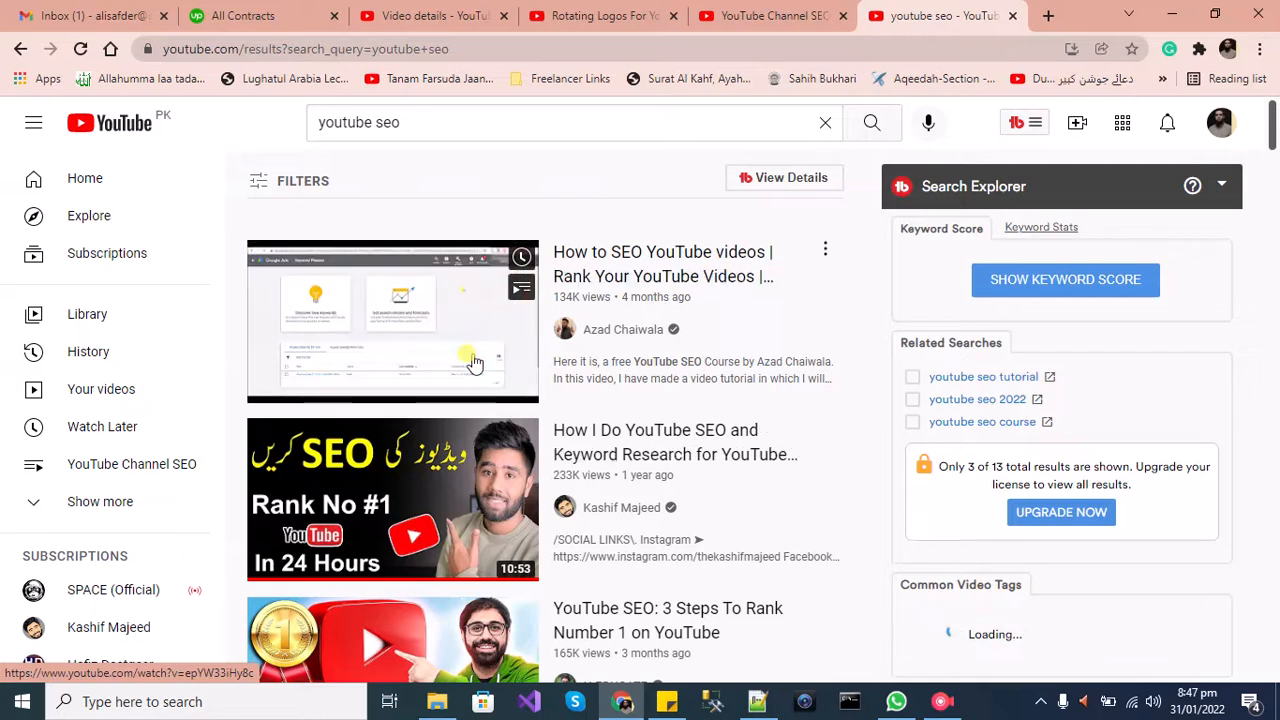
click(466, 356)
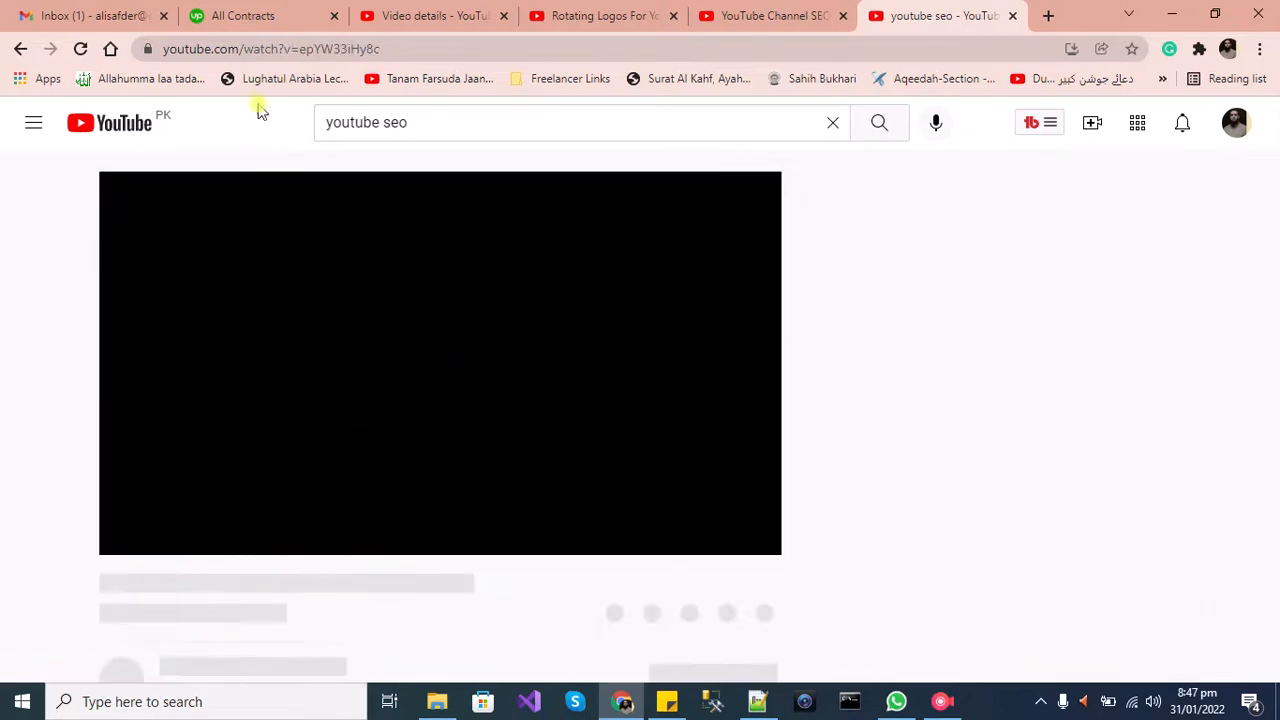
click(277, 46)
key(ctrl+c)
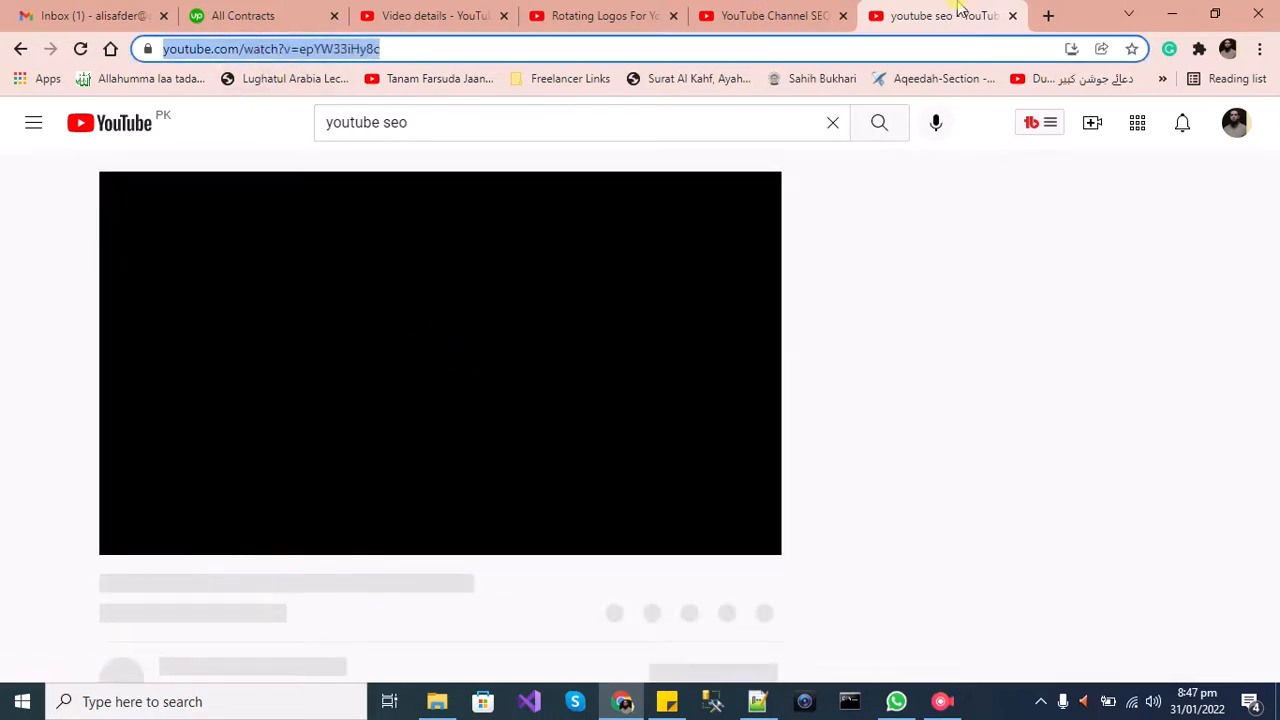
key(ctrl+w)
click(1043, 12)
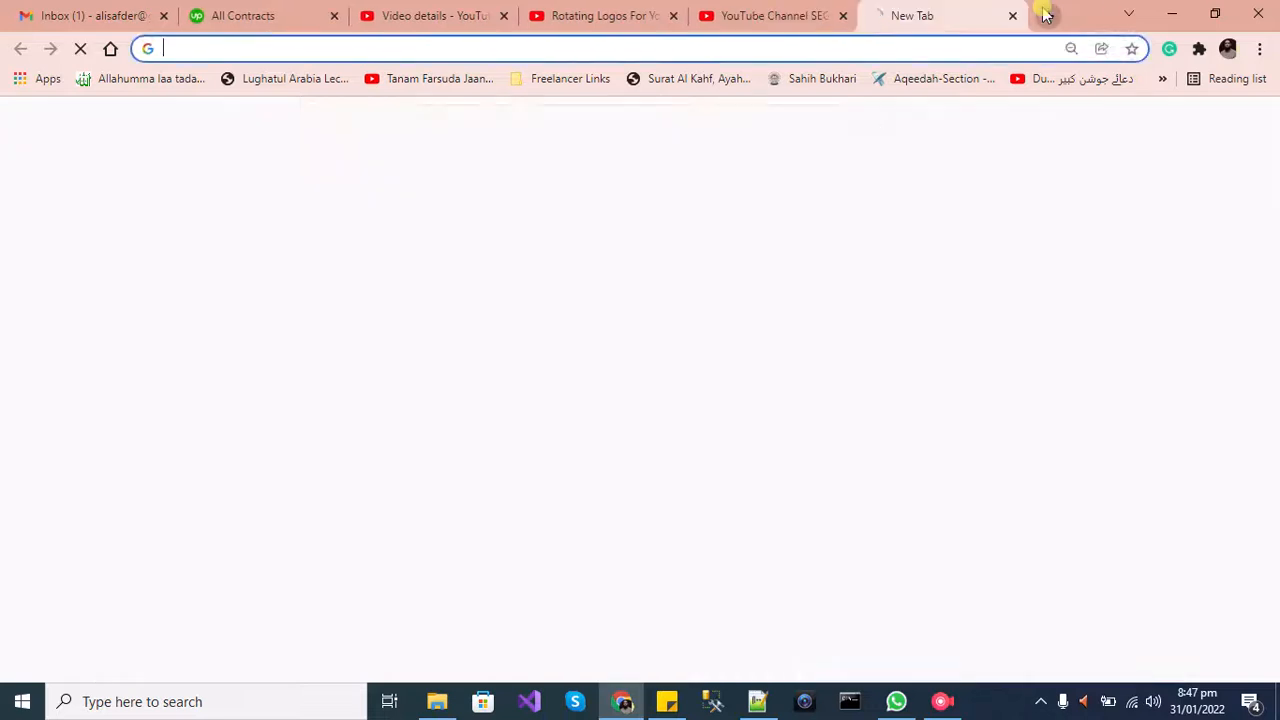
Step: Search the web for "tag extractor" and open the YouTube video tag extraction tool on online-free-tools.com
text(tag)
click(517, 160)
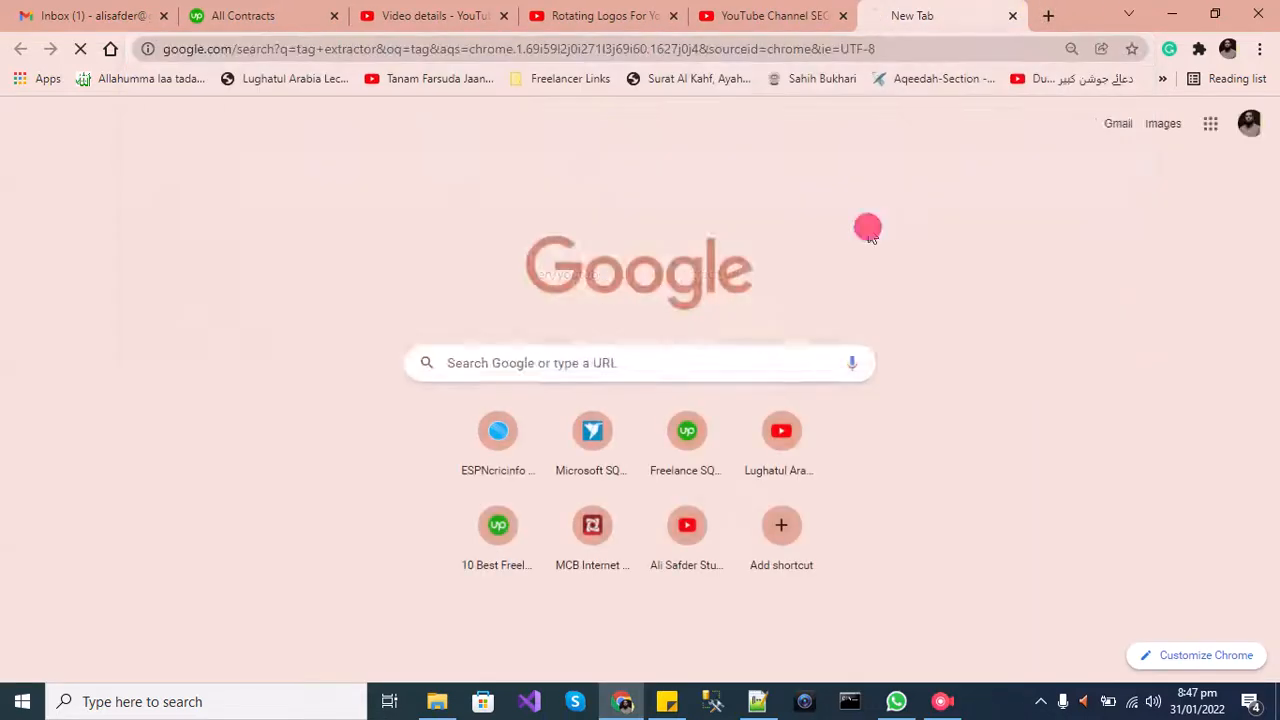
click(308, 310)
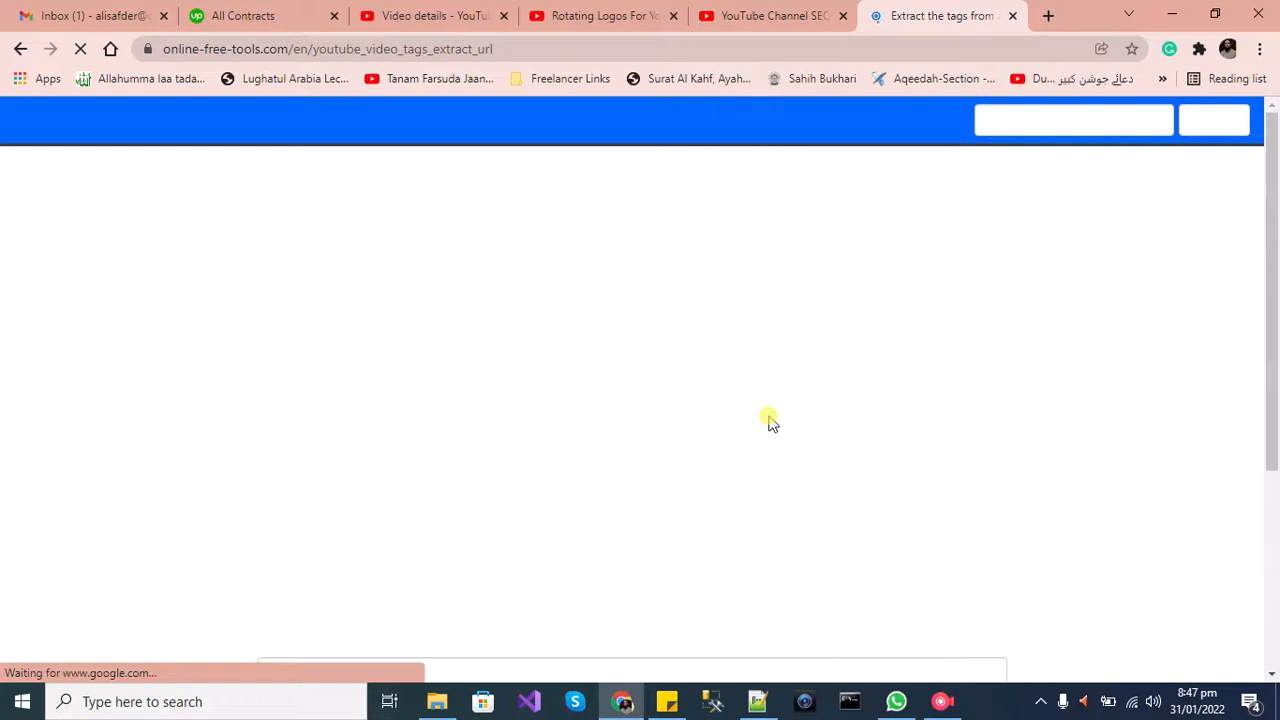
Step: Paste the copied video URL into the tag extractor, complete the "I'm not a robot" check and find the tags
scroll(770, 422, down, 4)
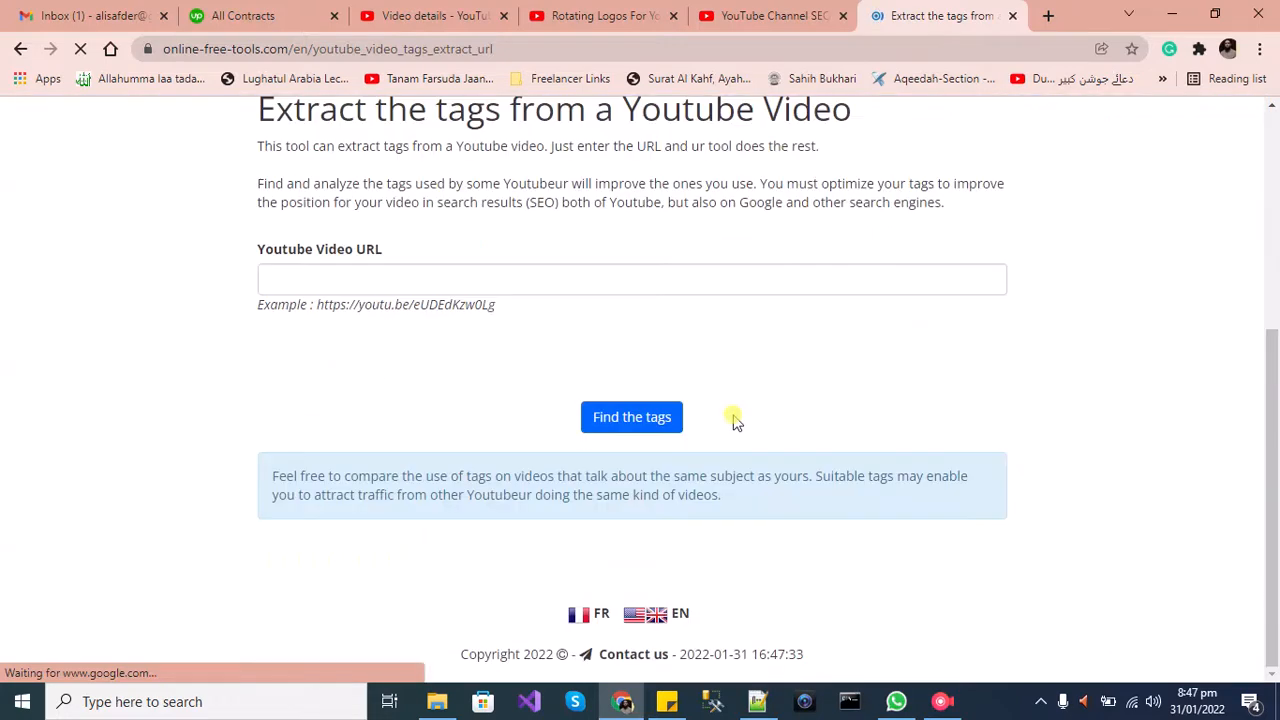
click(458, 280)
key(ctrl+v)
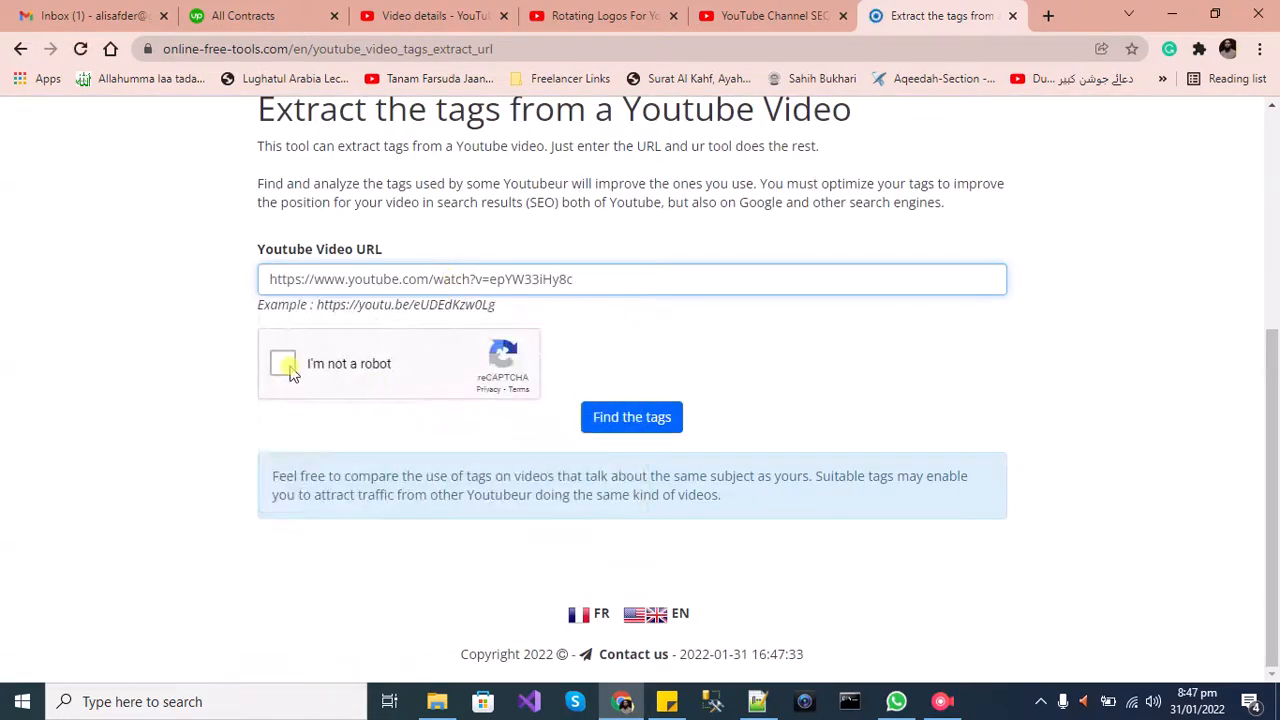
click(285, 365)
click(660, 430)
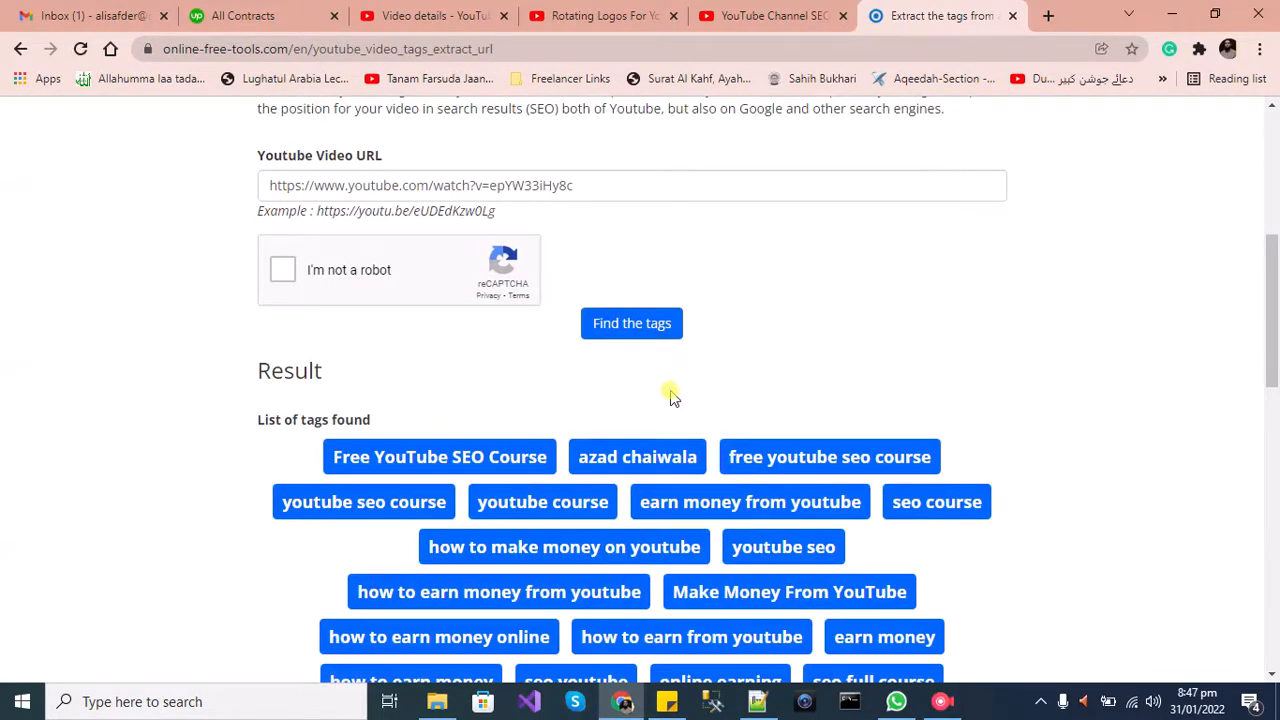
Step: Copy the extracted tags in YouTube format and paste them after the existing tags in the video details
scroll(672, 397, down, 3)
scroll(757, 463, down, 3)
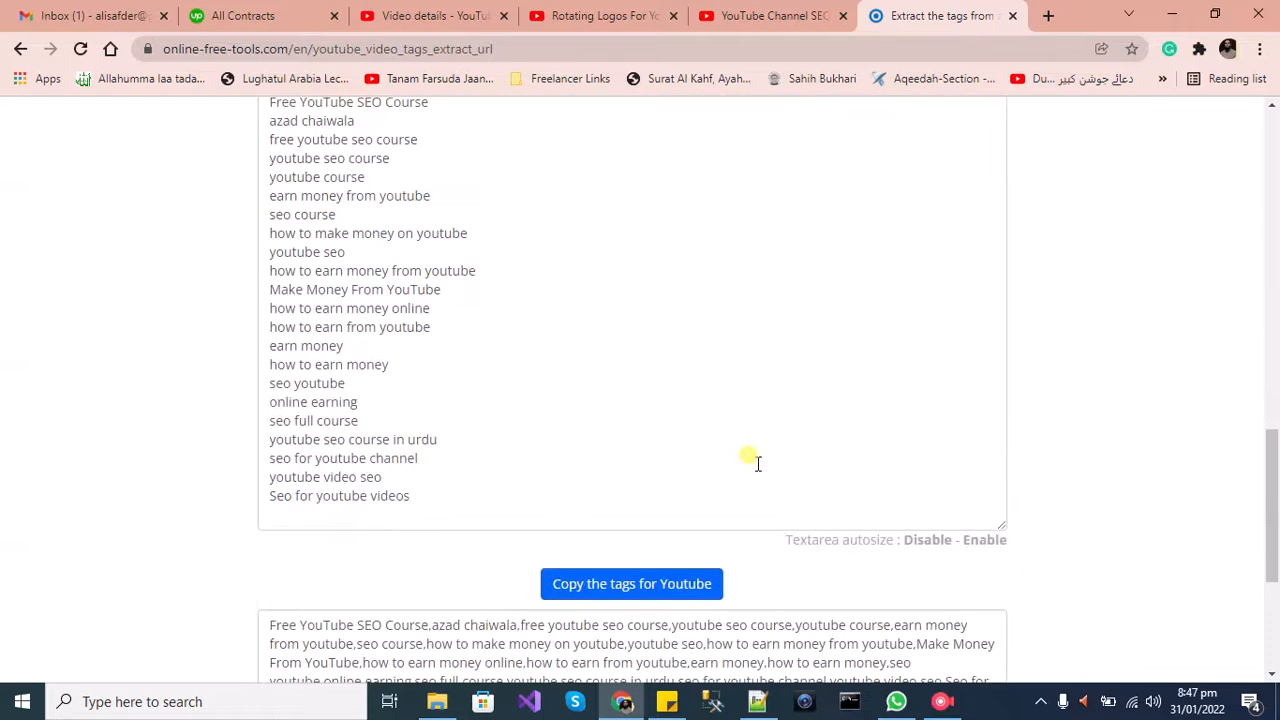
click(653, 582)
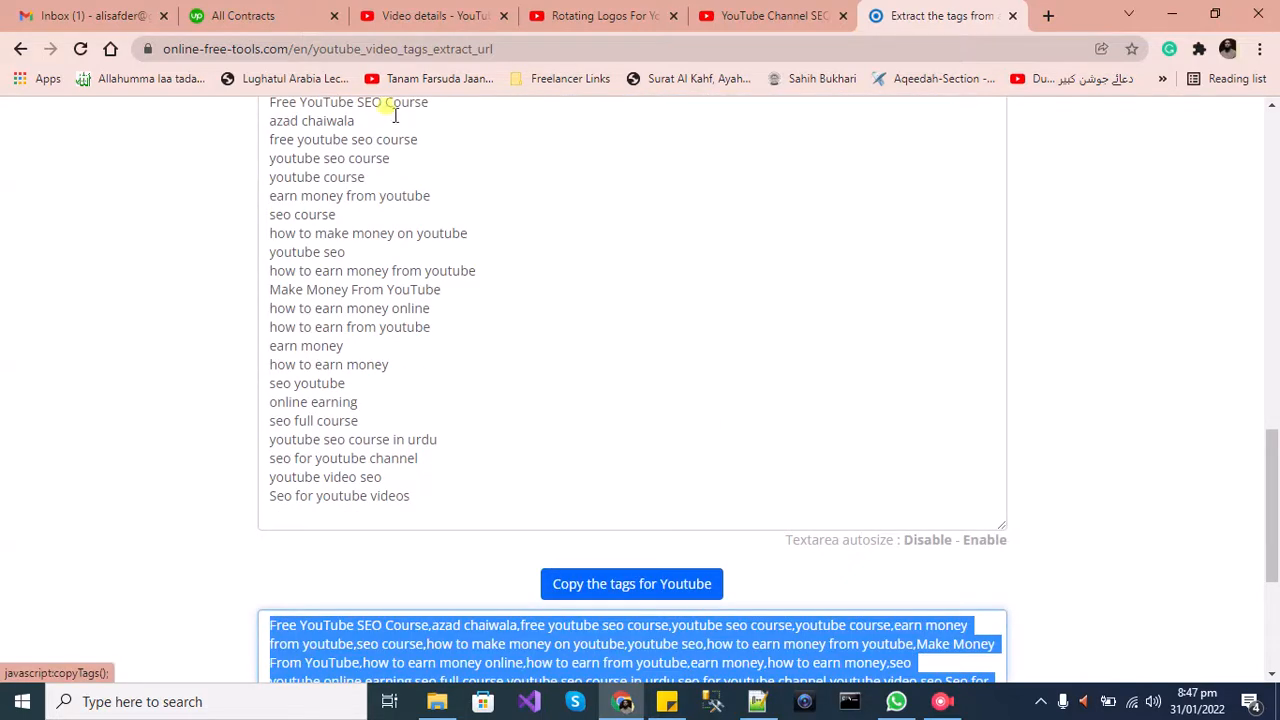
click(425, 15)
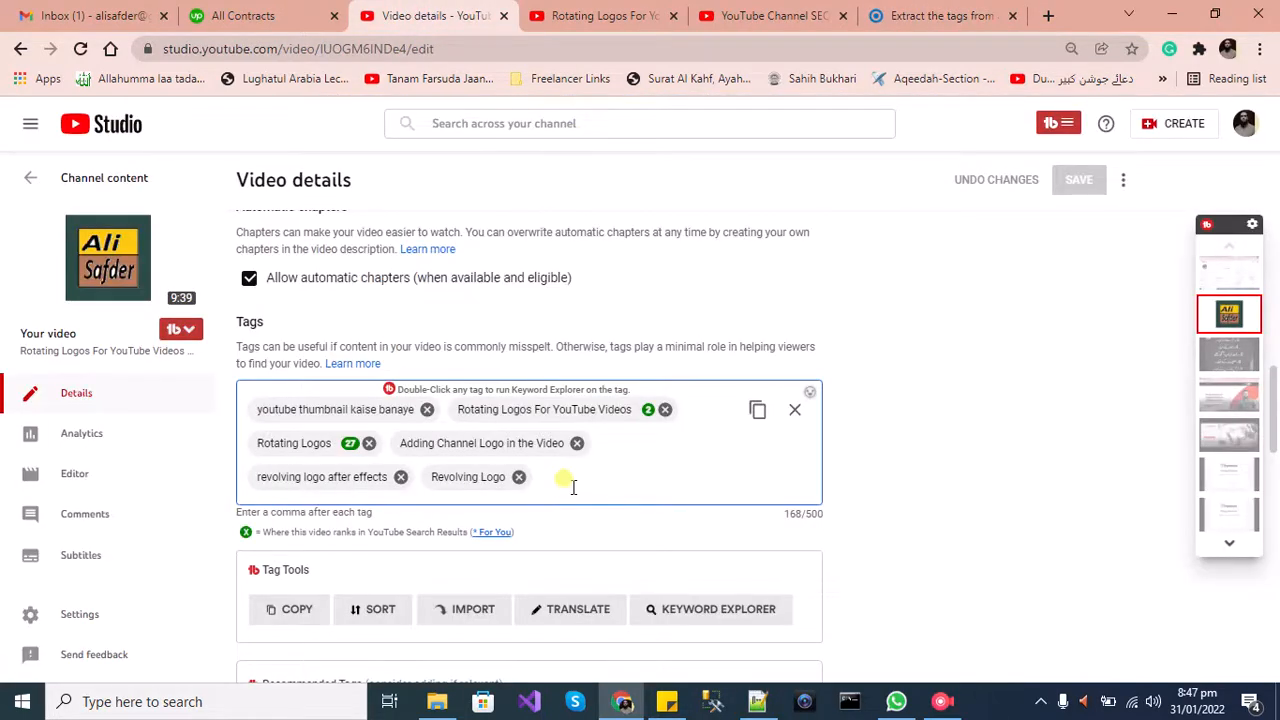
key(ctrl+v)
scroll(791, 471, down, 4)
scroll(789, 474, up, 2)
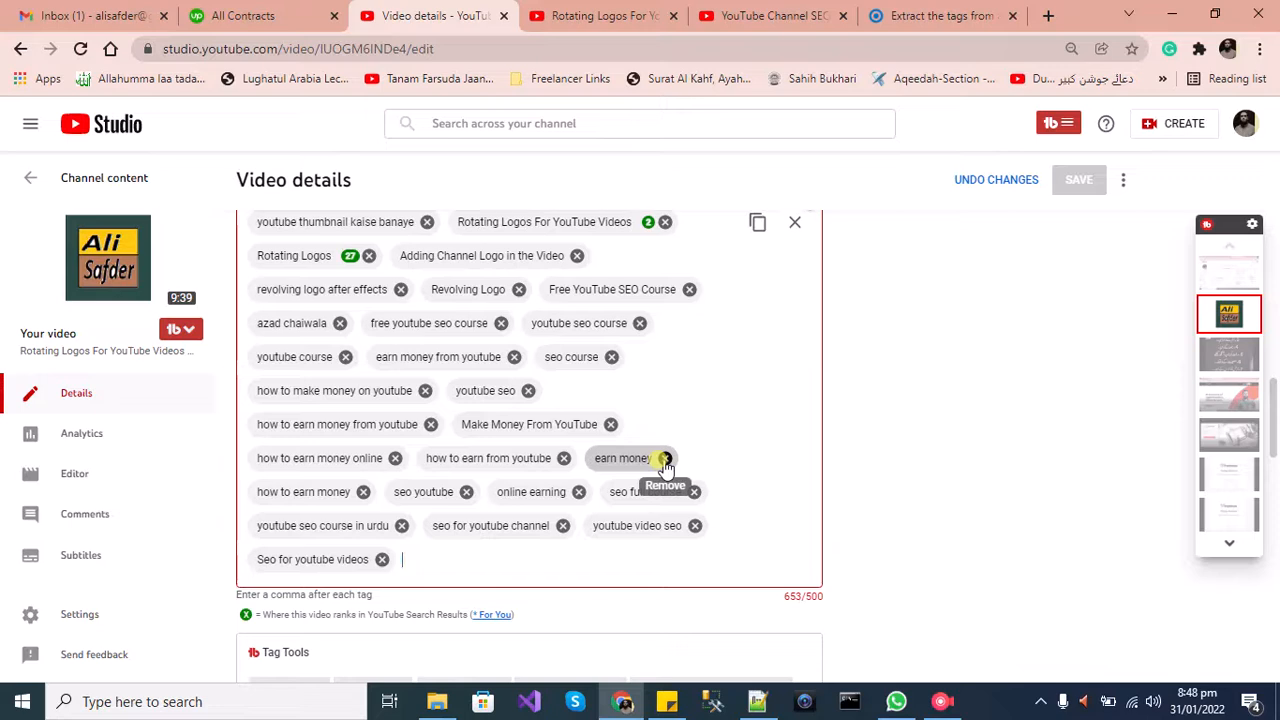
Step: Remove the tags "earn money", "how to earn money online", "seo course" and "Free YouTube SEO Course" from the video
click(396, 459)
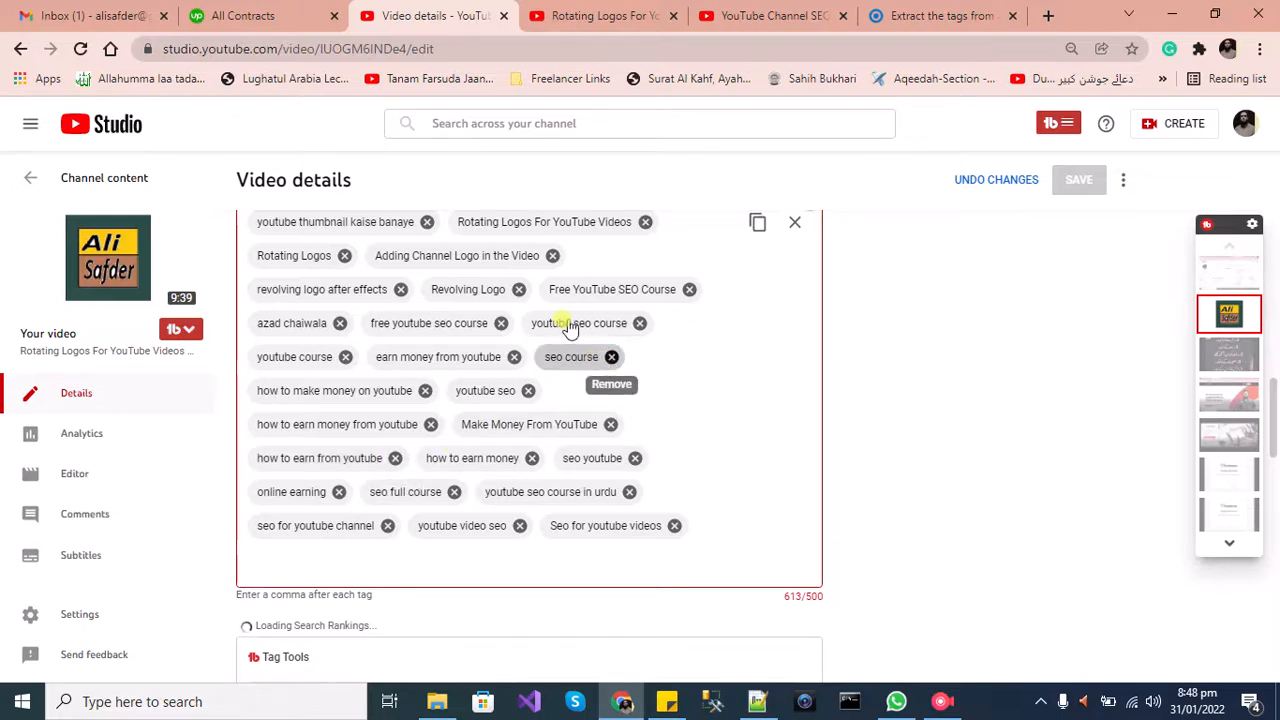
click(611, 358)
click(690, 290)
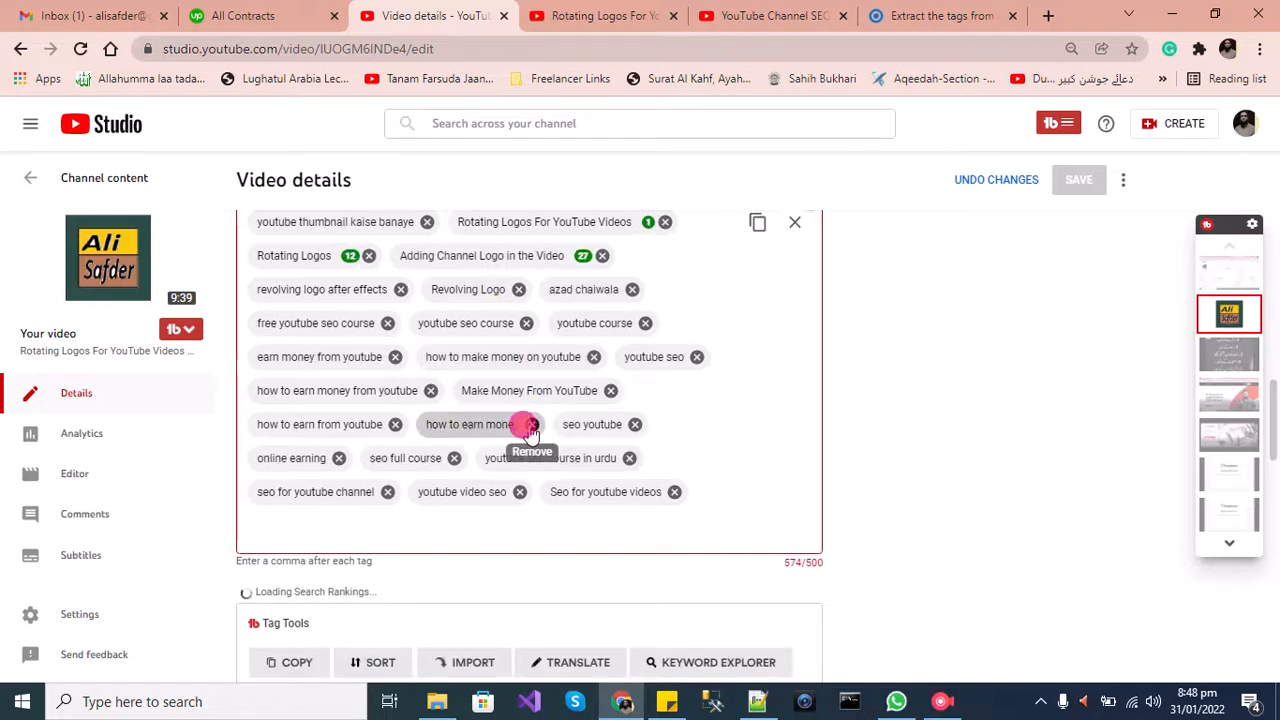
Step: Remove the tags "how to earn money", "earn money from youtube", "how to earn from youtube" and "revolving logo after effects", and save the video details
click(395, 357)
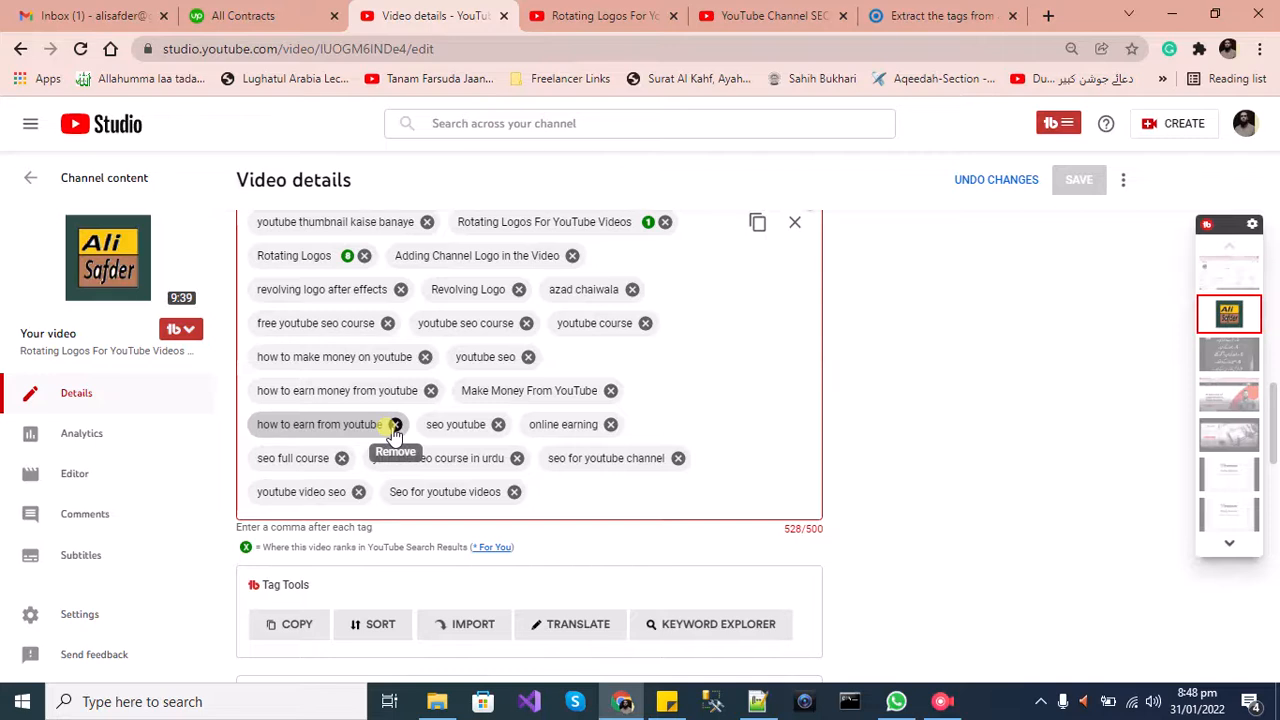
click(395, 425)
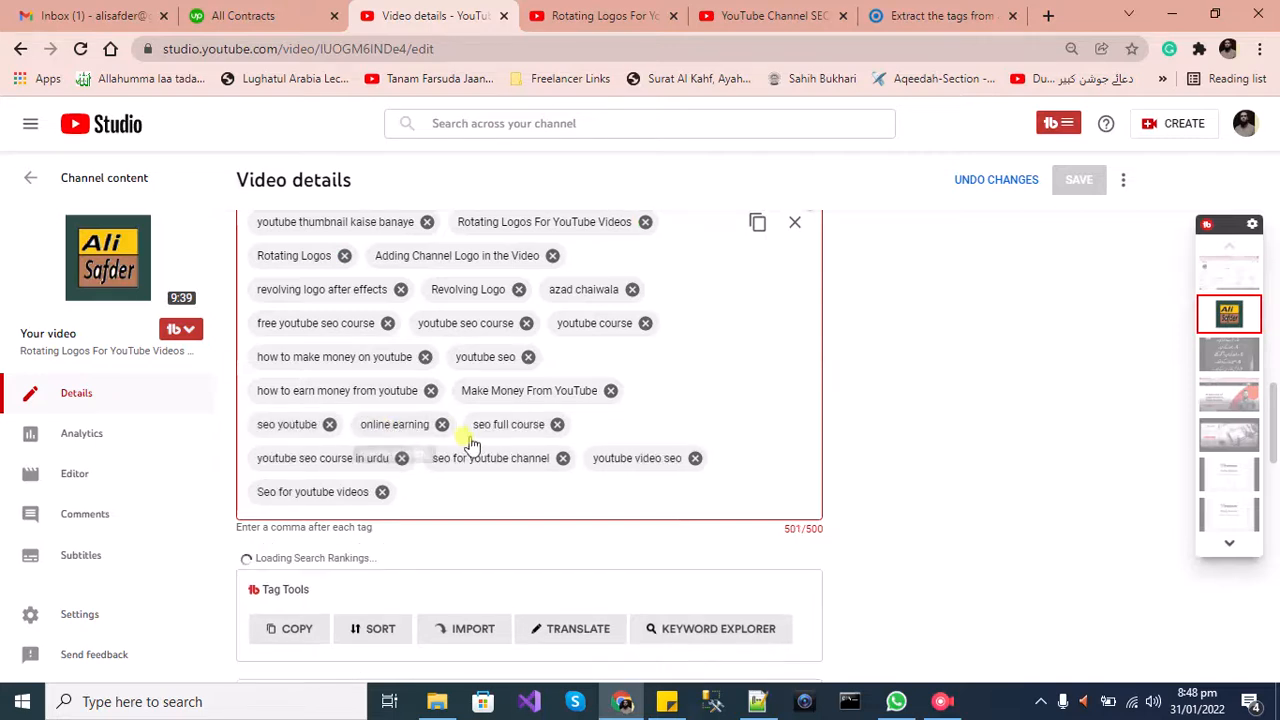
scroll(528, 391, up, 2)
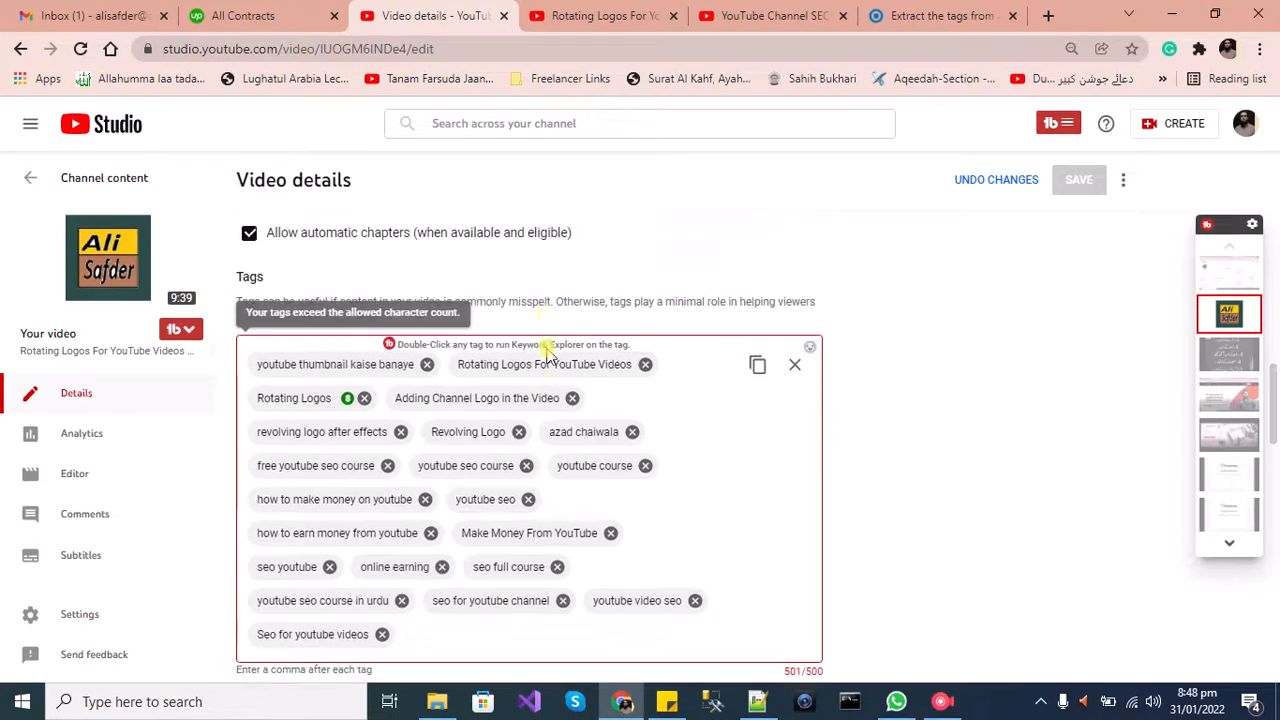
scroll(520, 385, down, 2)
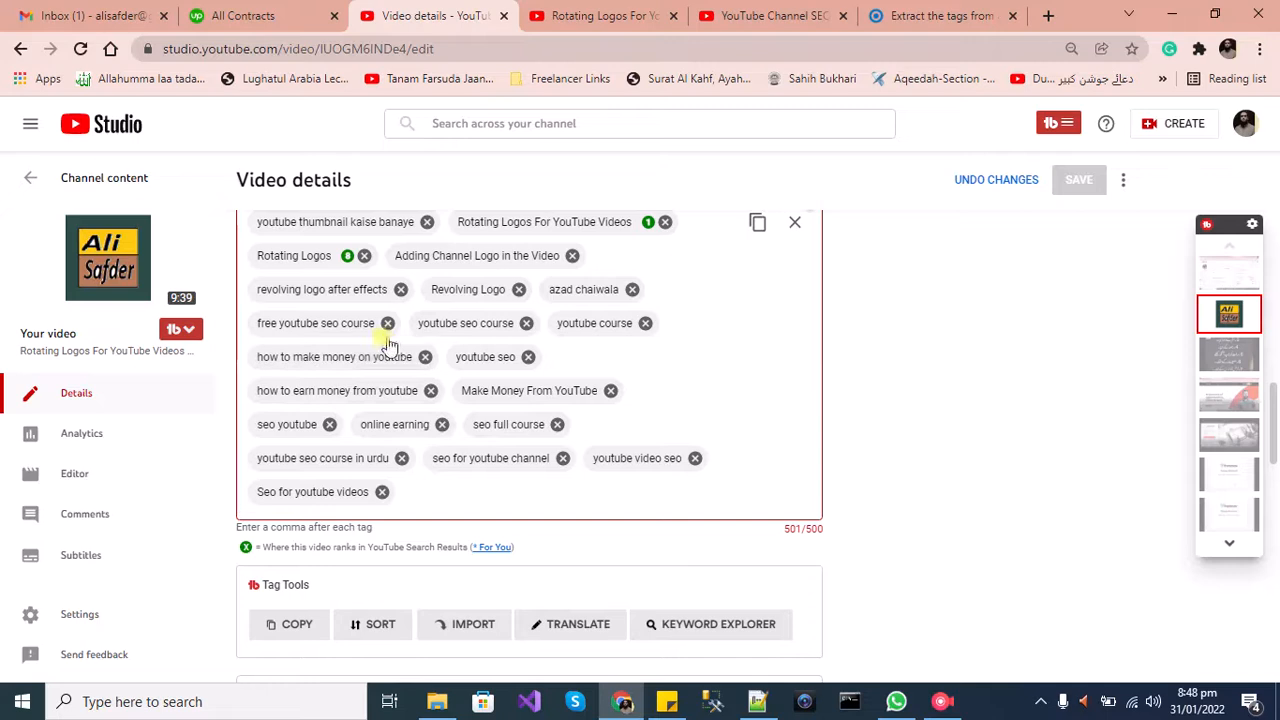
click(400, 290)
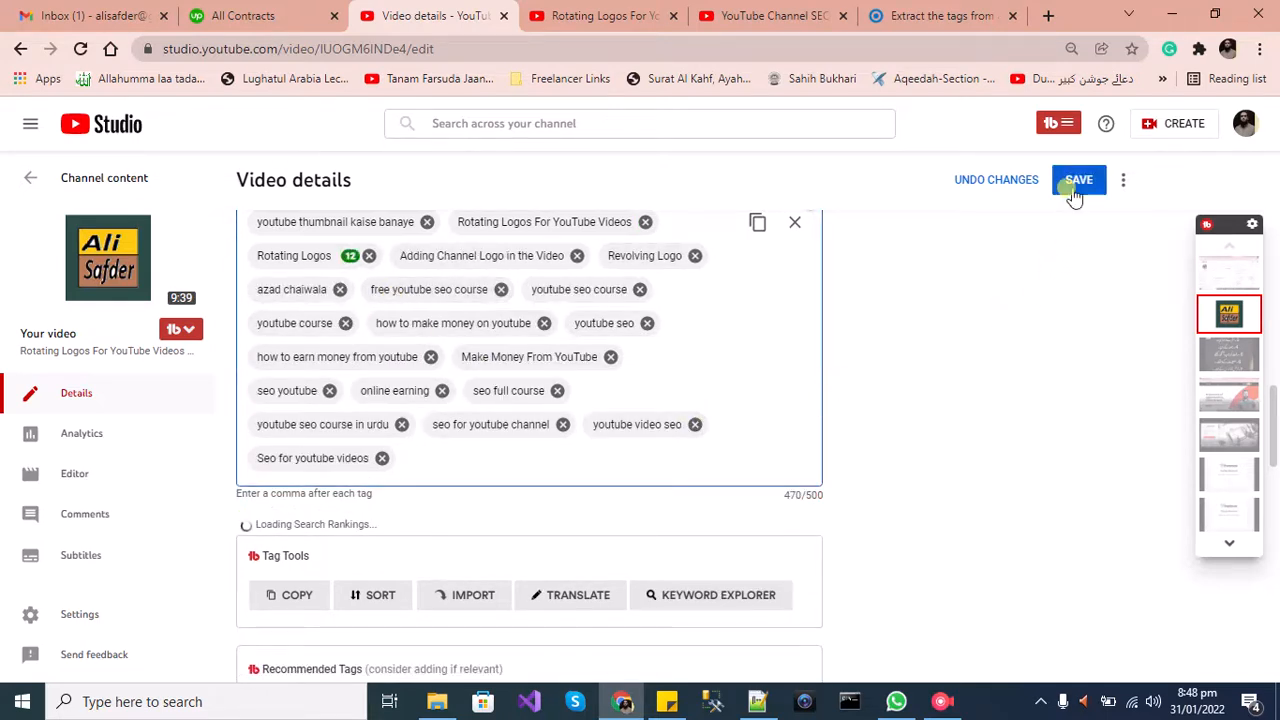
click(1073, 192)
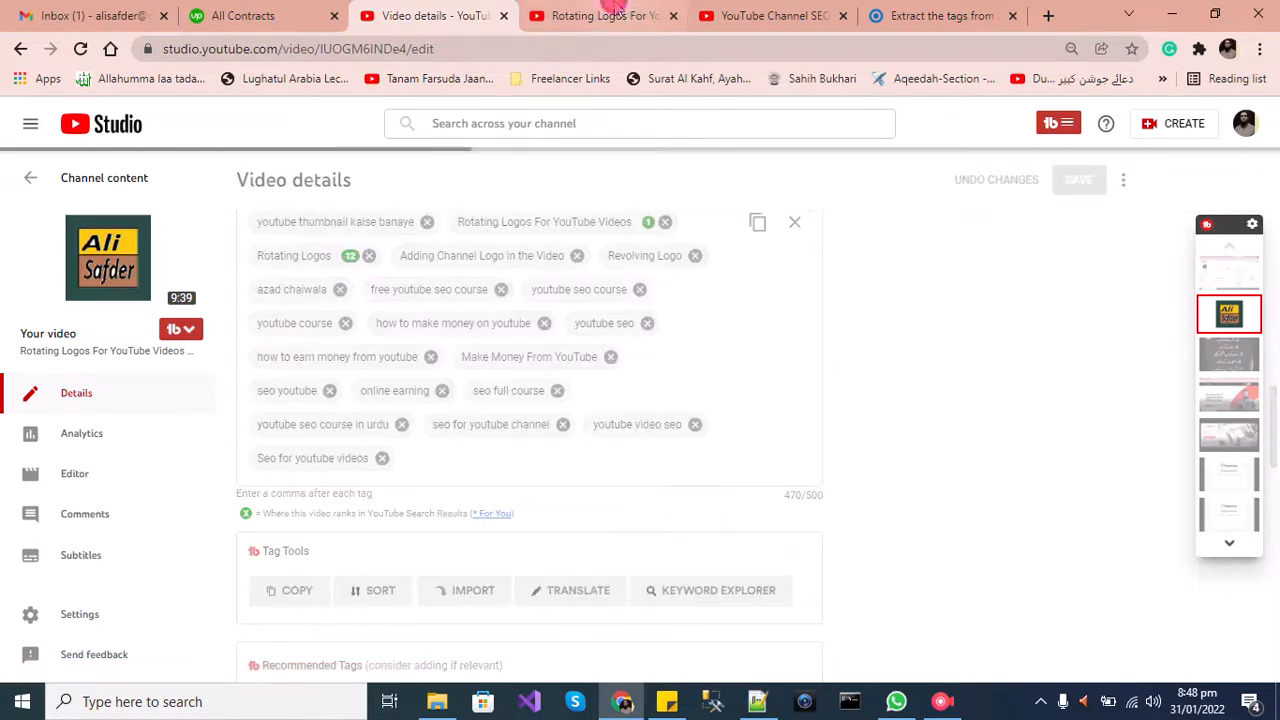
Step: Reload the video's watch page and examine the TubeBuddy SEO score breakdown
click(605, 15)
click(78, 48)
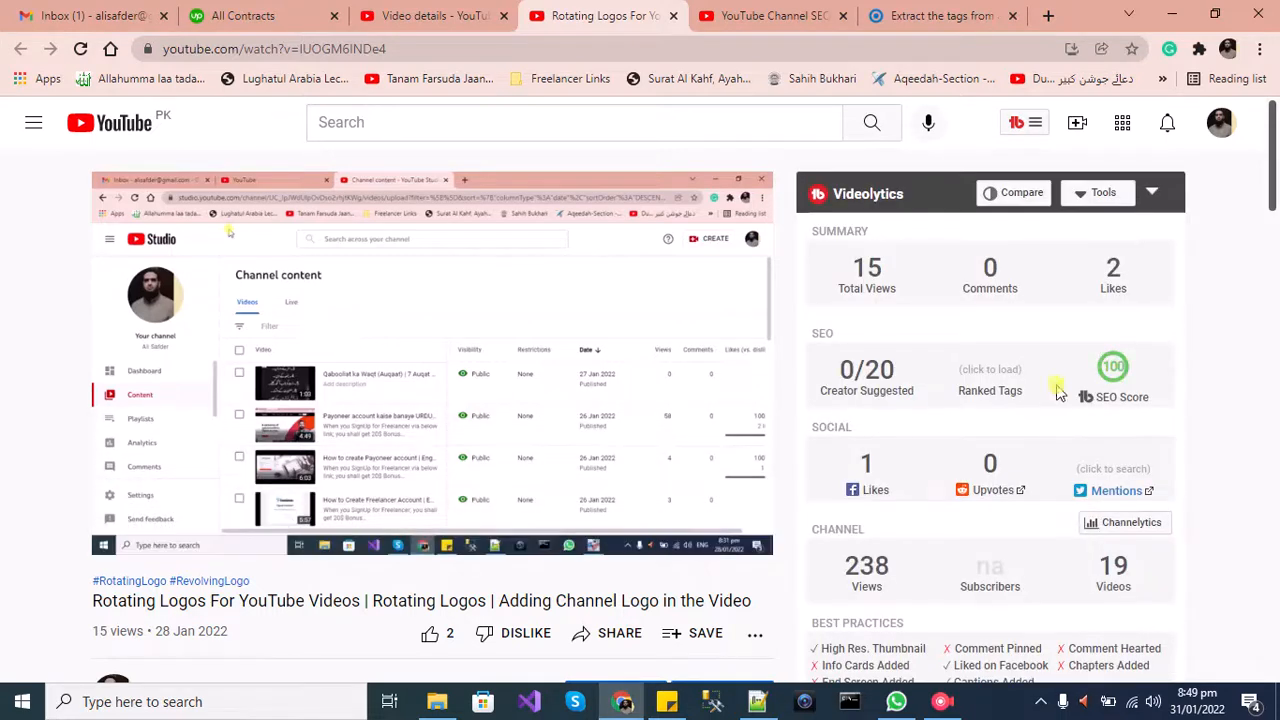
mouse_move(1148, 372)
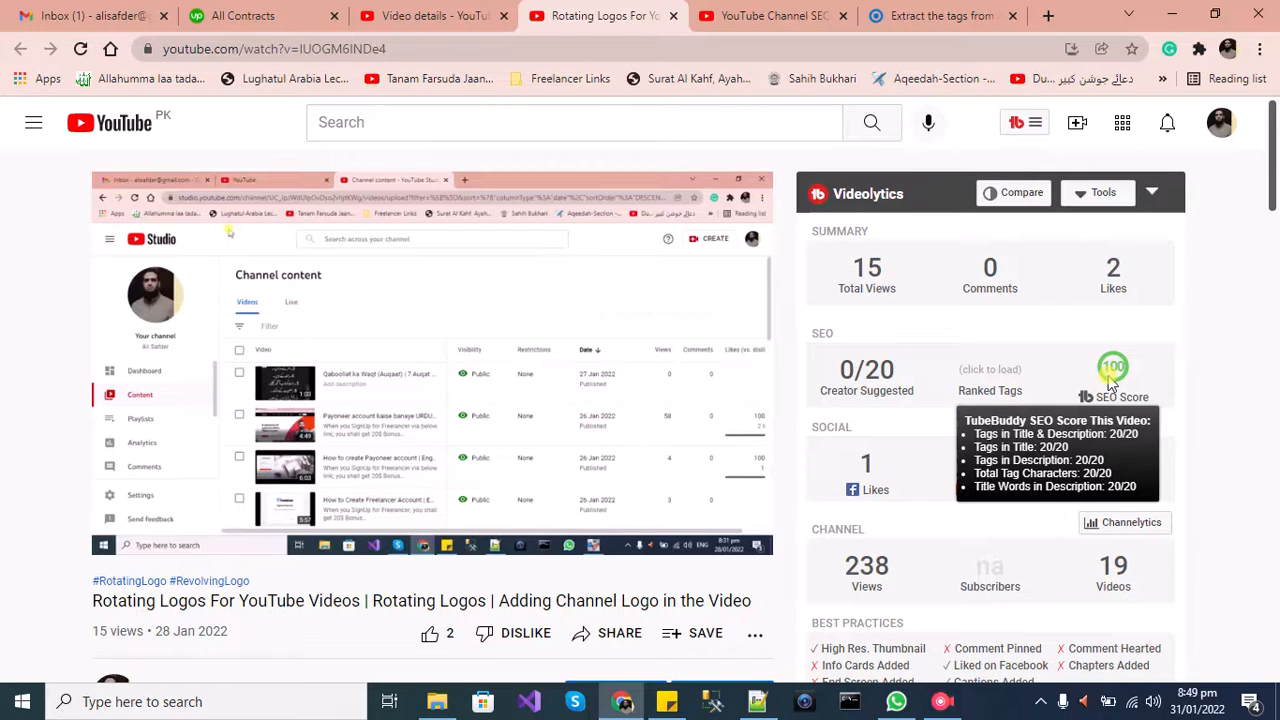